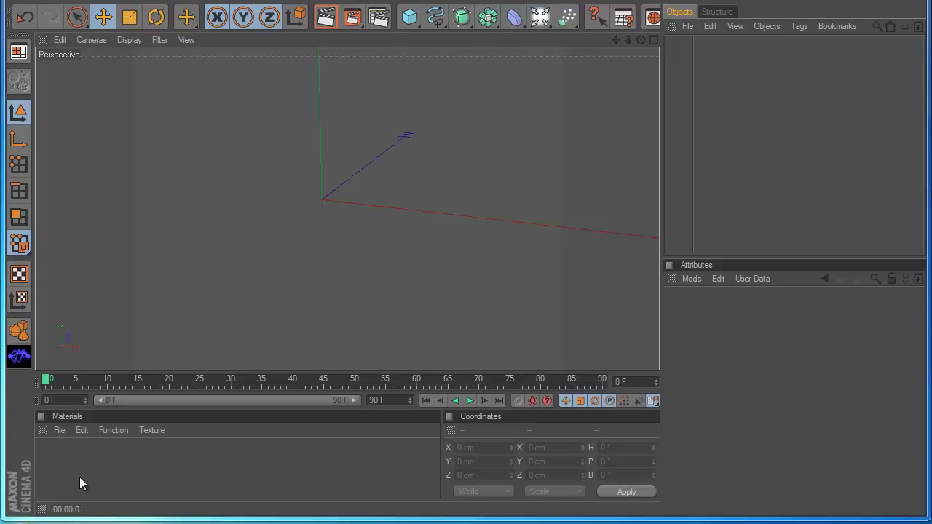
Add an ElectricFX lightning object, select its star-shaped V1 target, and rewind to frame 0
left_click(19, 356)
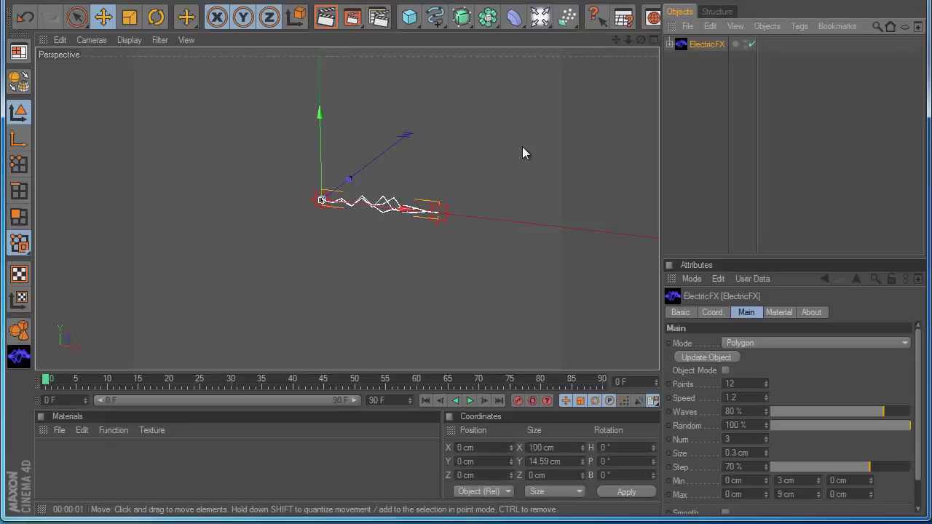
left_click_drag(613, 38, 466, 248)
scroll(467, 253, "up", 3)
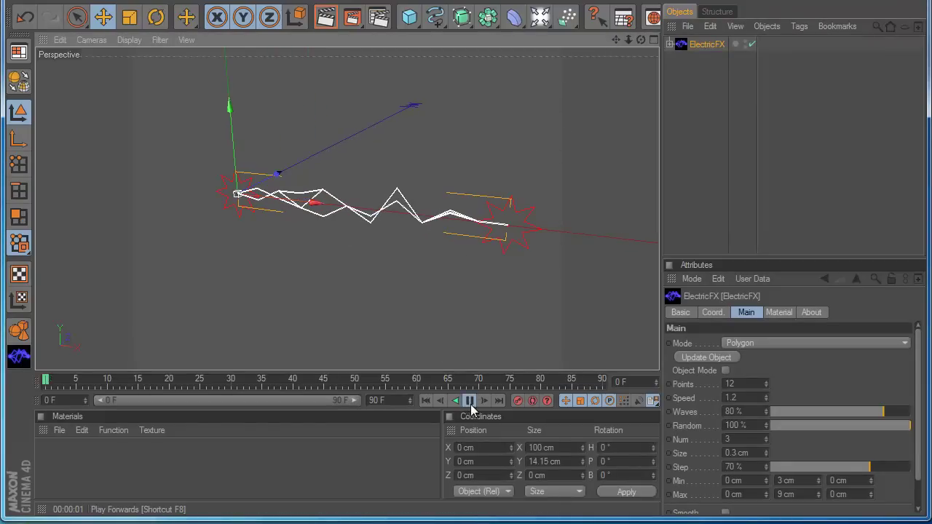
scroll(336, 269, "down", 2)
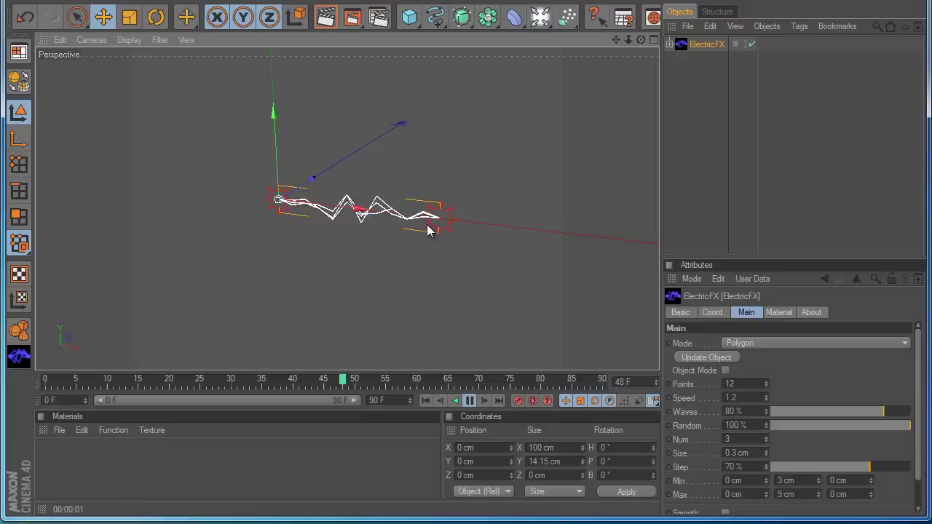
left_click(467, 230)
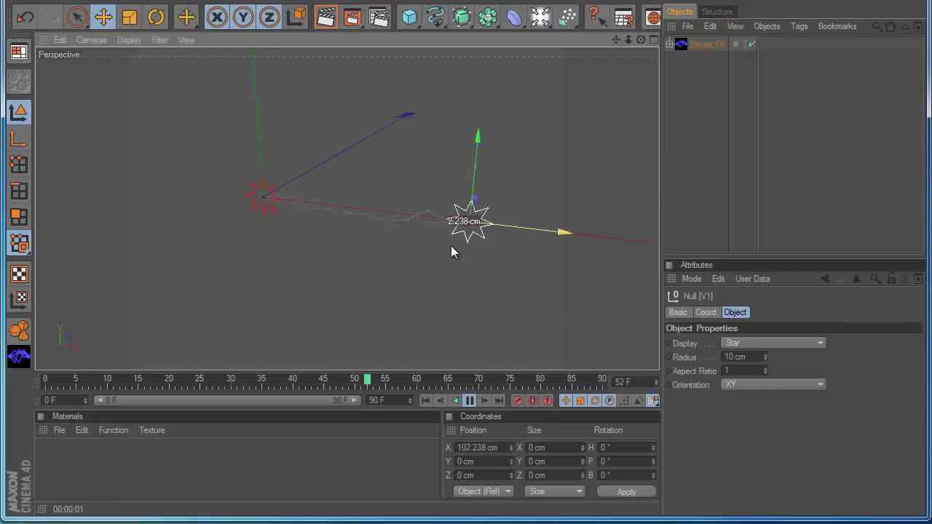
left_click(427, 400)
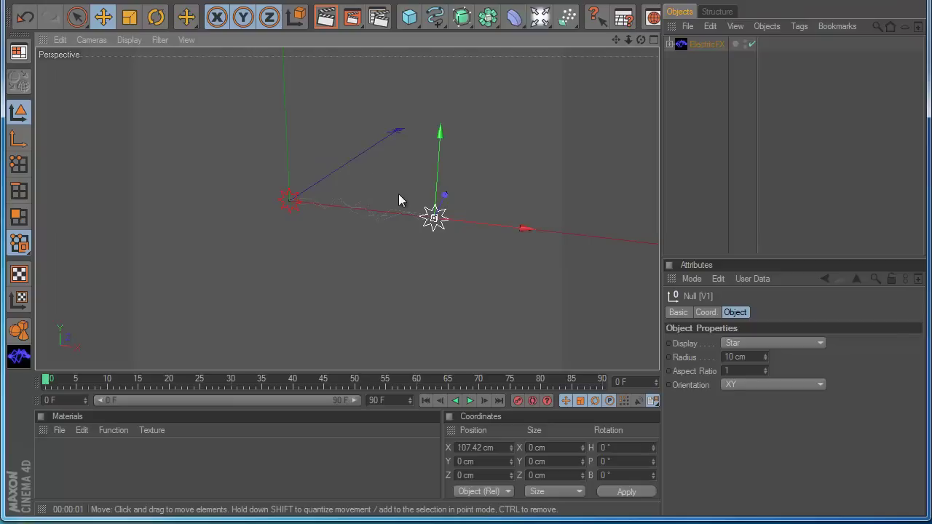
Create a new material for the ElectricFX bolt and render a preview of it
left_click(706, 44)
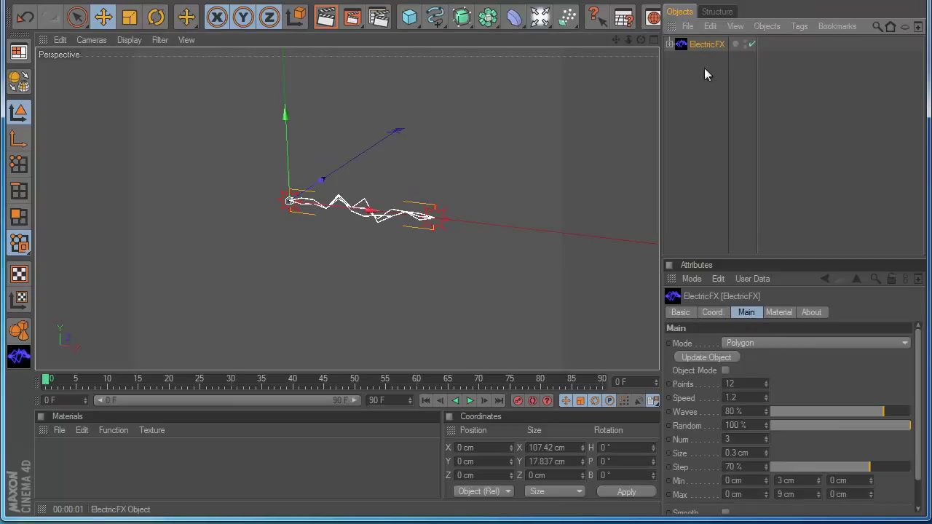
left_click(778, 312)
left_click(711, 398)
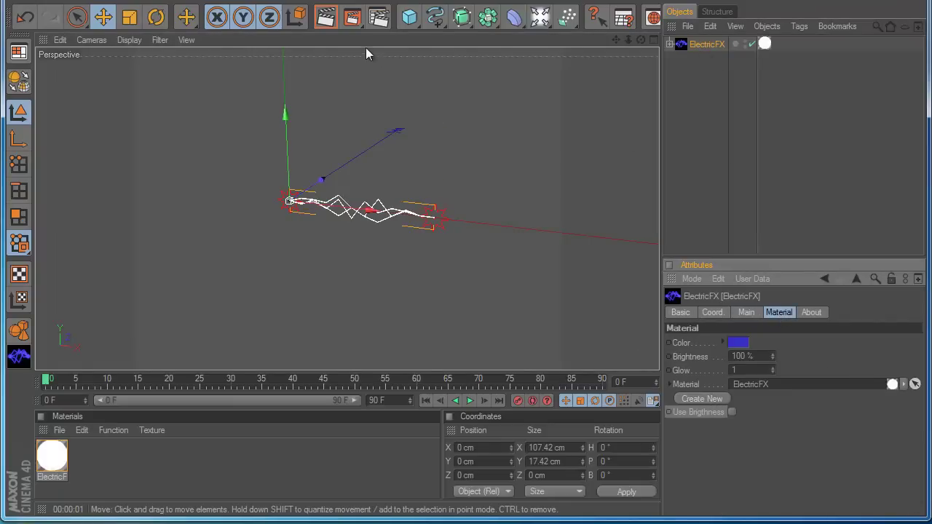
key("ctrl+r")
left_click_drag(641, 40, 465, 254)
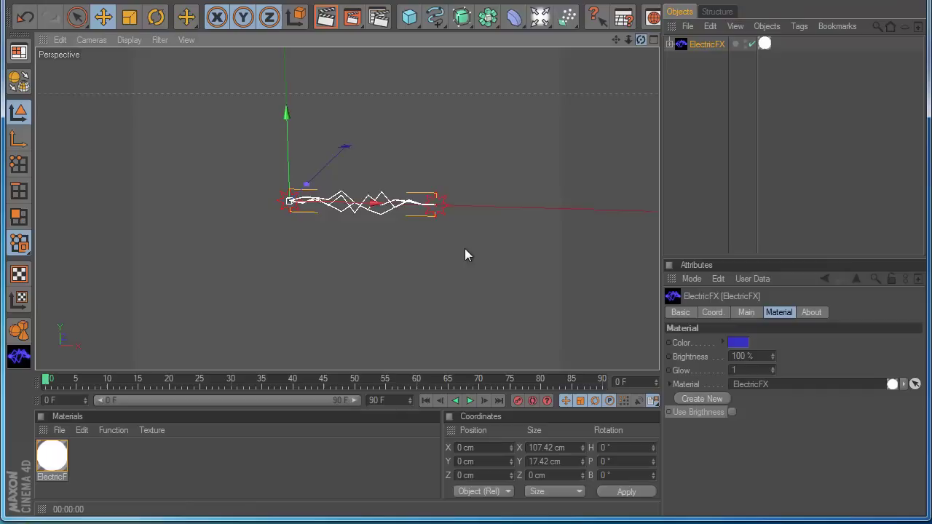
left_click(325, 16)
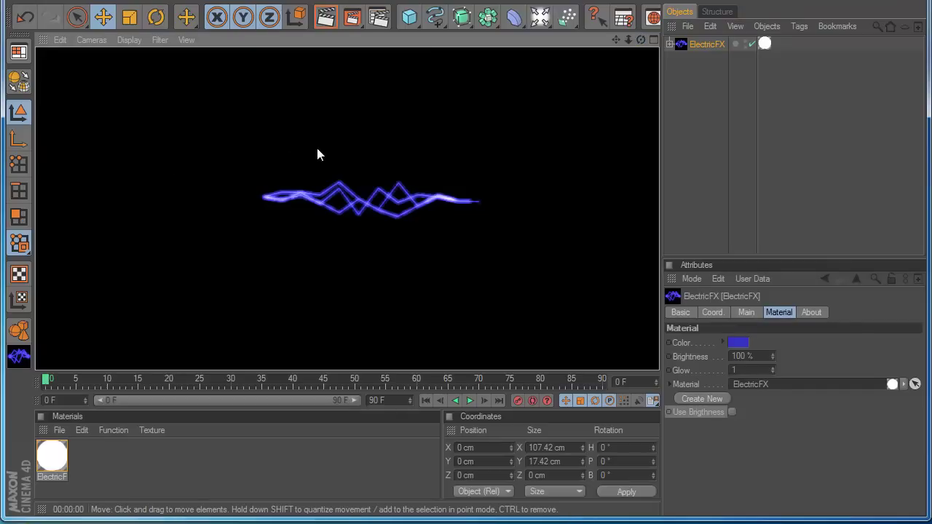
left_click(689, 44)
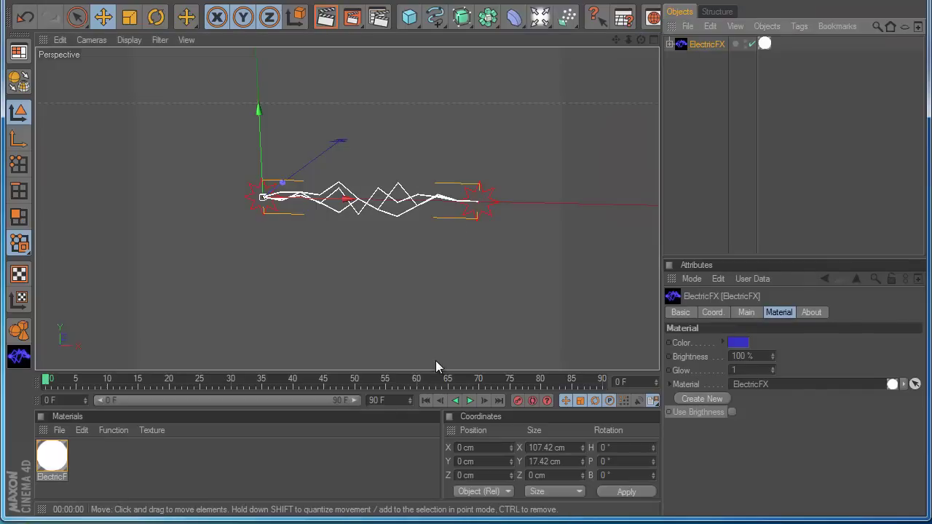
Play the animation, expand ElectricFX > Target to show V1 and V2, then move V2 and undo
left_click(466, 401)
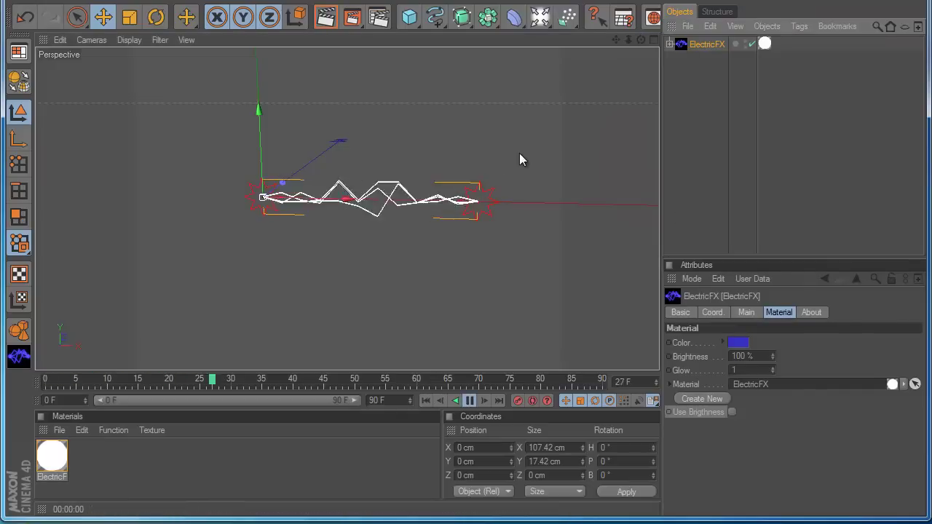
scroll(519, 154, "down", 3)
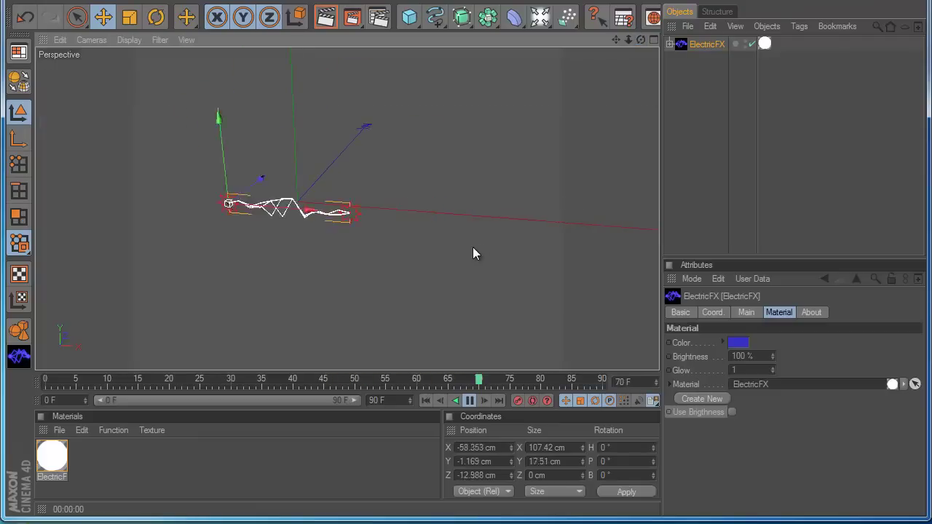
left_click(670, 44)
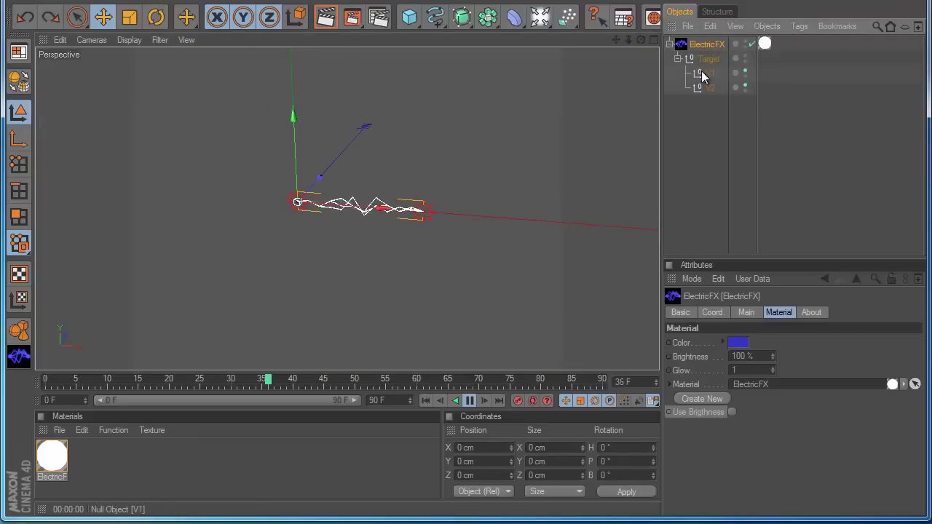
left_click(709, 72)
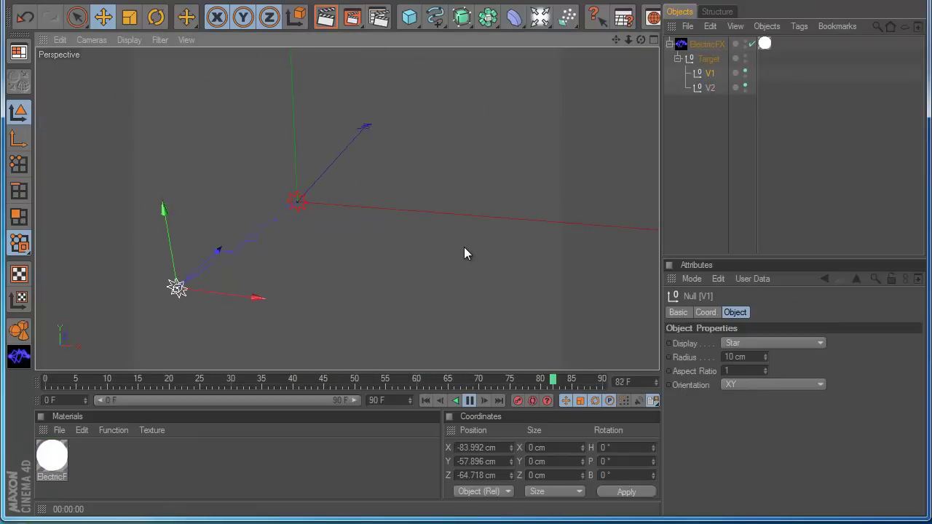
left_click(326, 17)
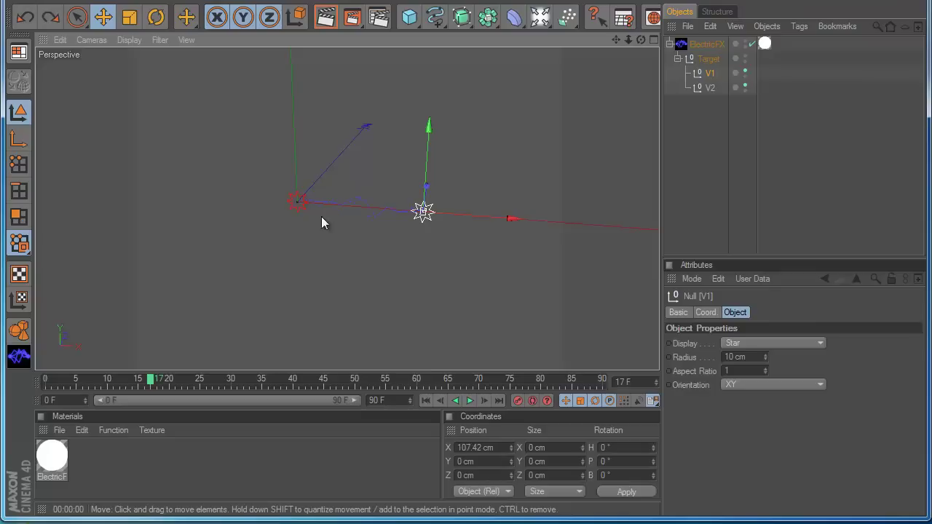
left_click(710, 87)
left_click_drag(383, 148, 487, 253)
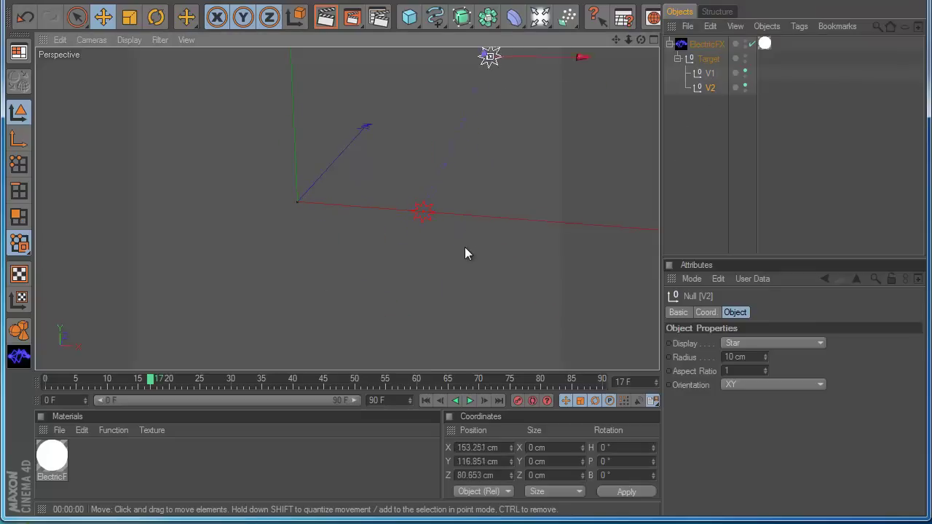
key("ctrl+z")
key("ctrl+z")
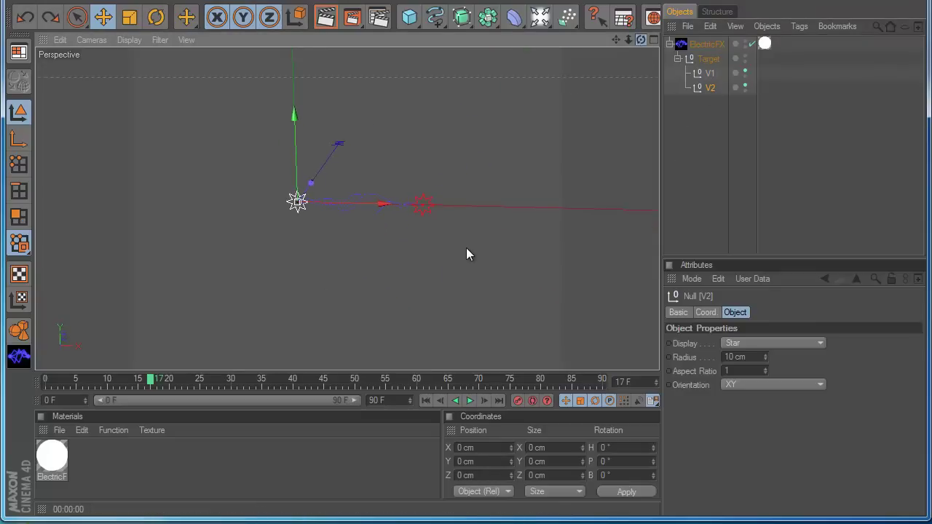
Recolour the bolt green, then orange, rendering each colour to check
left_click(715, 42)
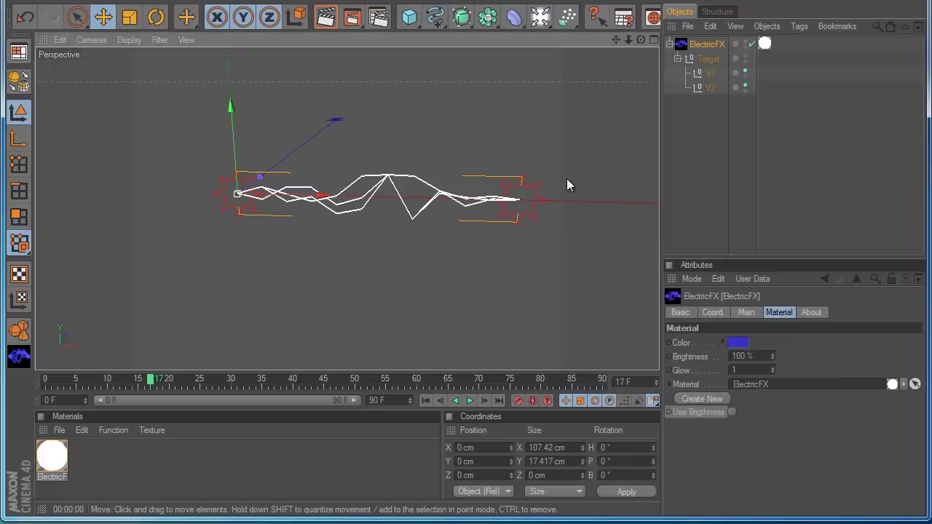
scroll(566, 185, "down", 2)
left_click(746, 312)
left_click(779, 313)
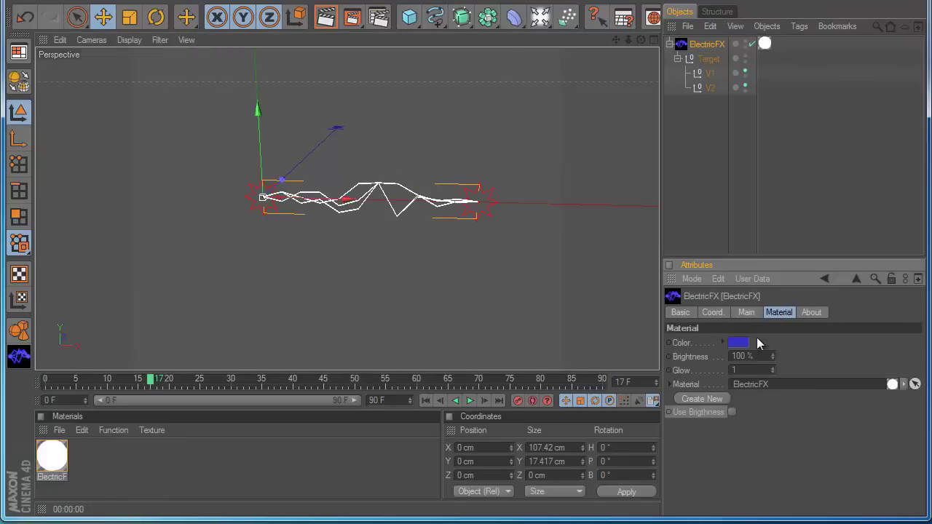
left_click(737, 342)
left_click(757, 300)
left_click(717, 409)
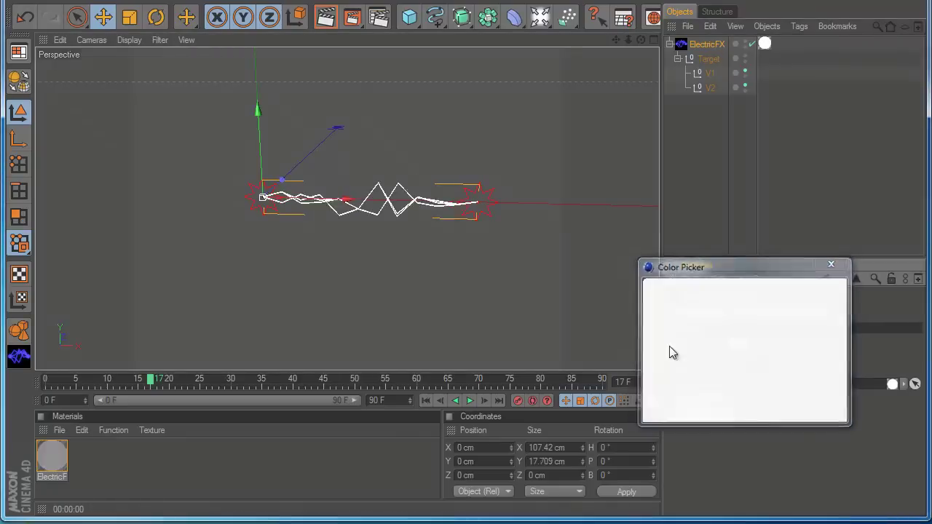
left_click(325, 17)
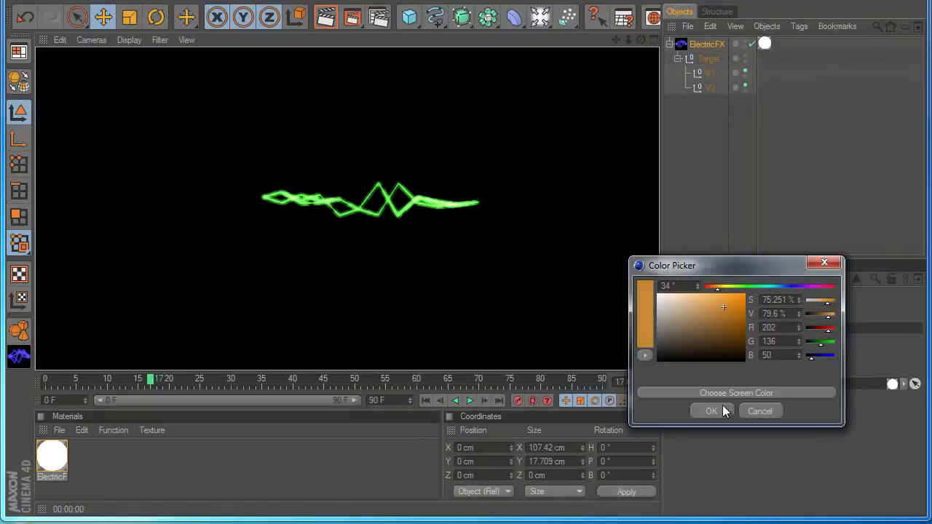
left_click(711, 411)
left_click(326, 16)
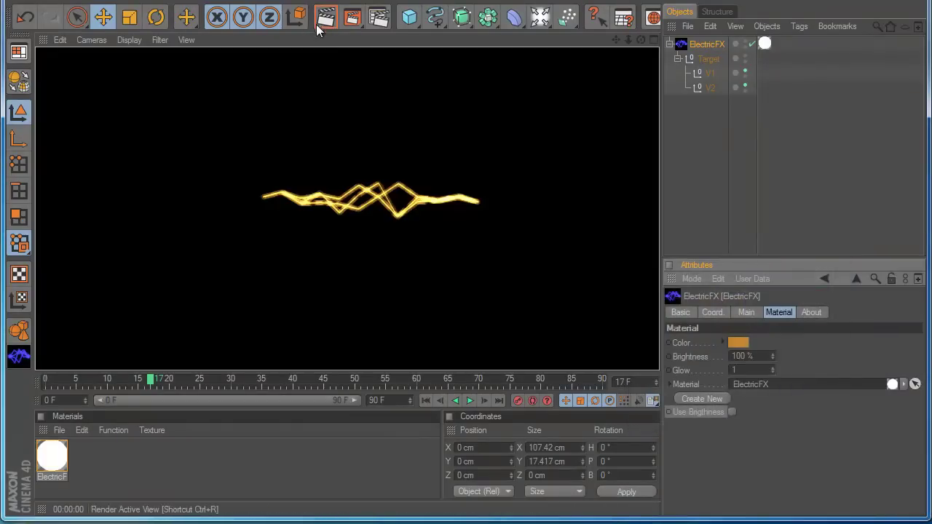
Set the bolt's brightness to 74% and glow to 0.1, rendering to compare
left_click_drag(773, 356, 776, 351)
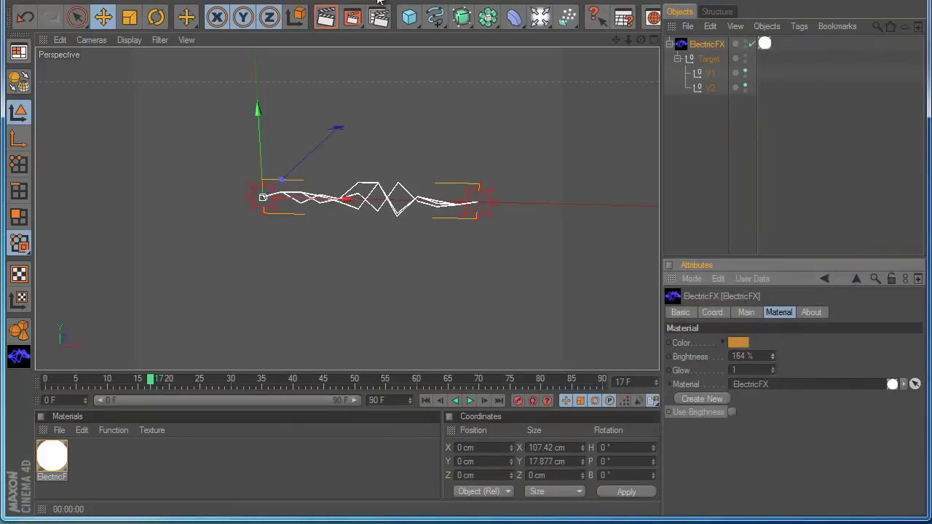
left_click(326, 17)
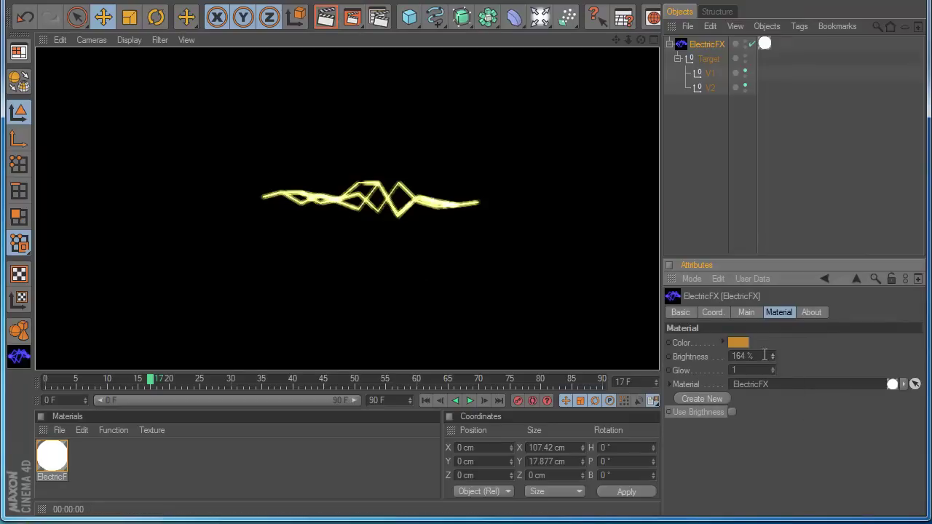
left_click_drag(773, 357, 774, 370)
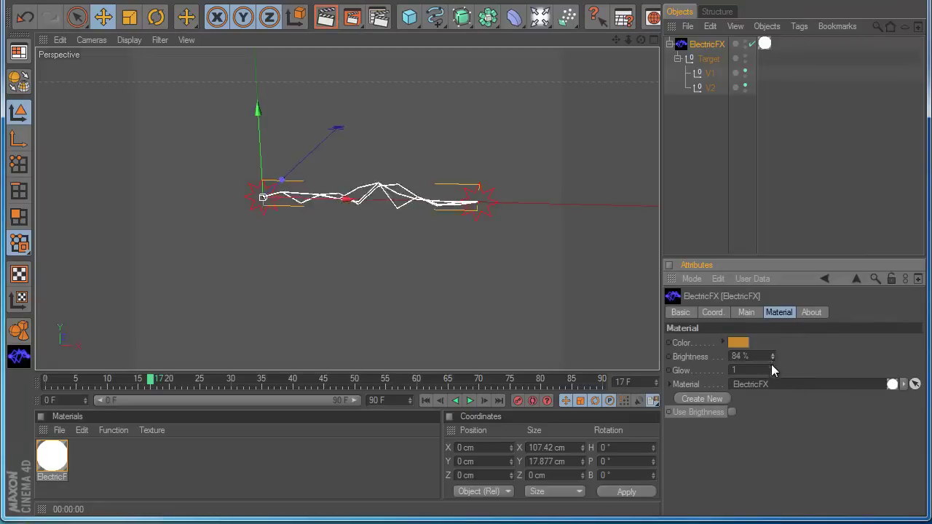
left_click(326, 16)
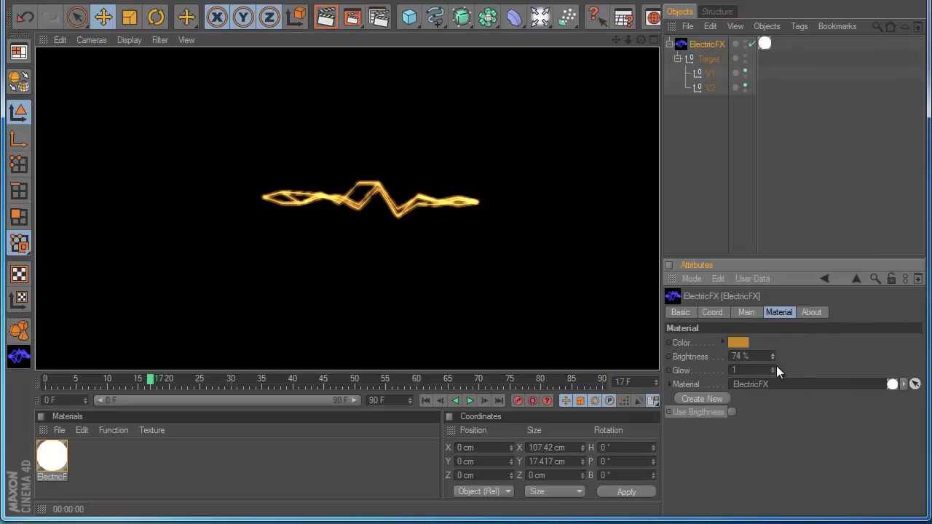
mouse_move(777, 372)
left_mouse_down()
mouse_move(777, 360)
mouse_move(775, 367)
mouse_move(600, 268)
left_mouse_up()
left_click(325, 17)
left_click(324, 14)
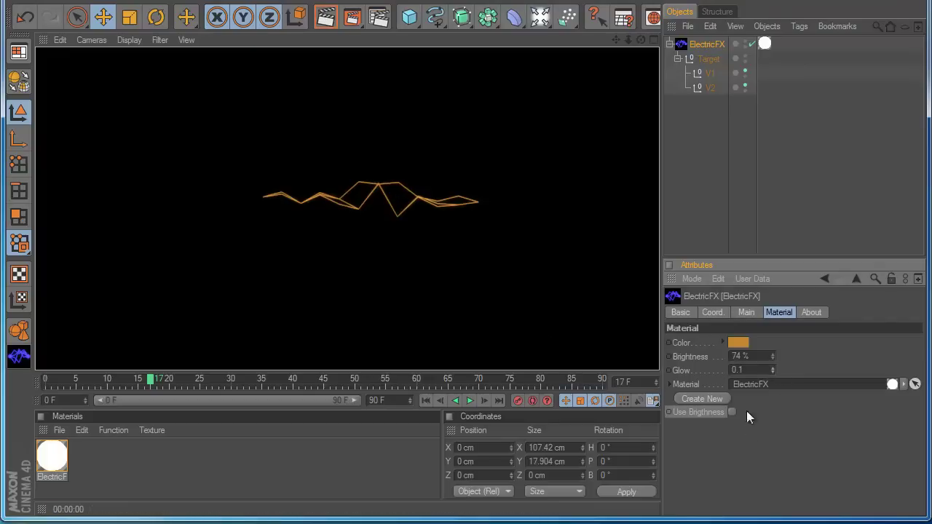
Deselect the bolt and start a new empty scene
left_click(704, 209)
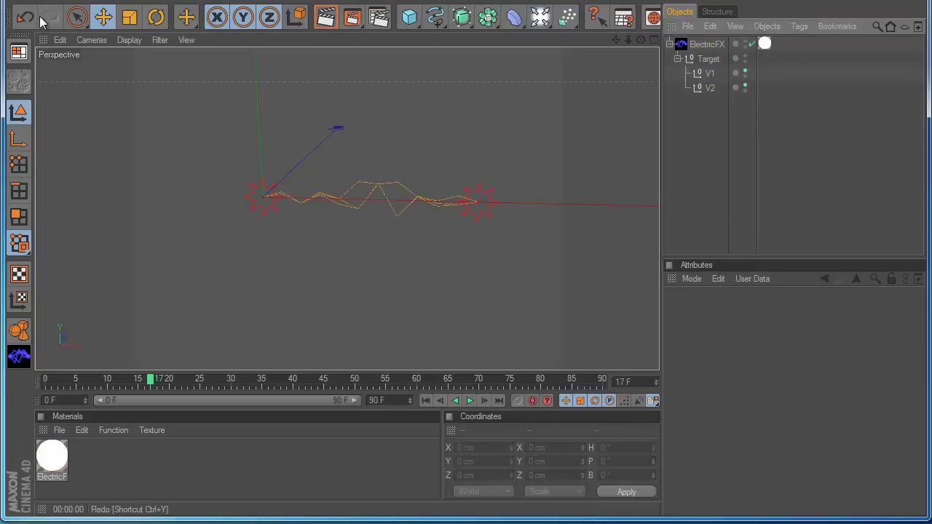
left_click(22, 0)
left_click(19, 12)
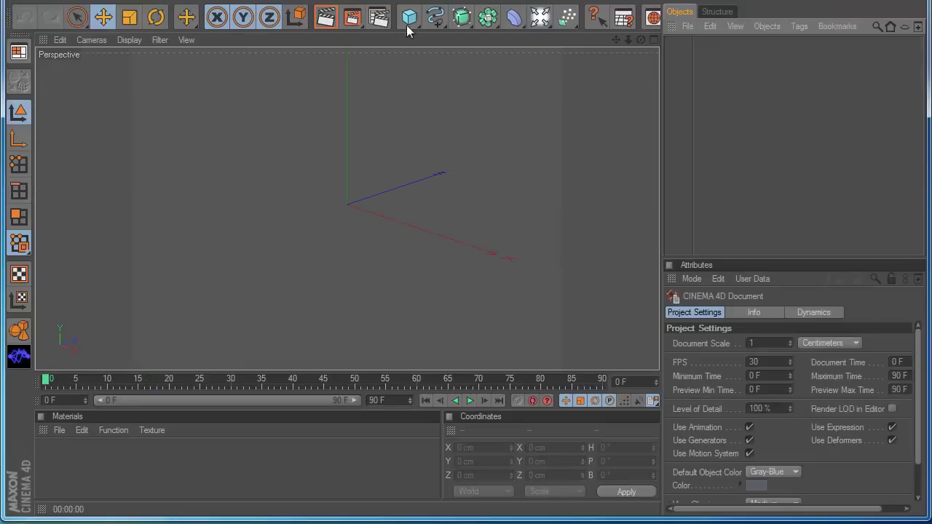
Add ElectricFX from the Plugins menu, view it head-on, play it, and show Main settings
left_click(496, 4)
mouse_move(539, 14)
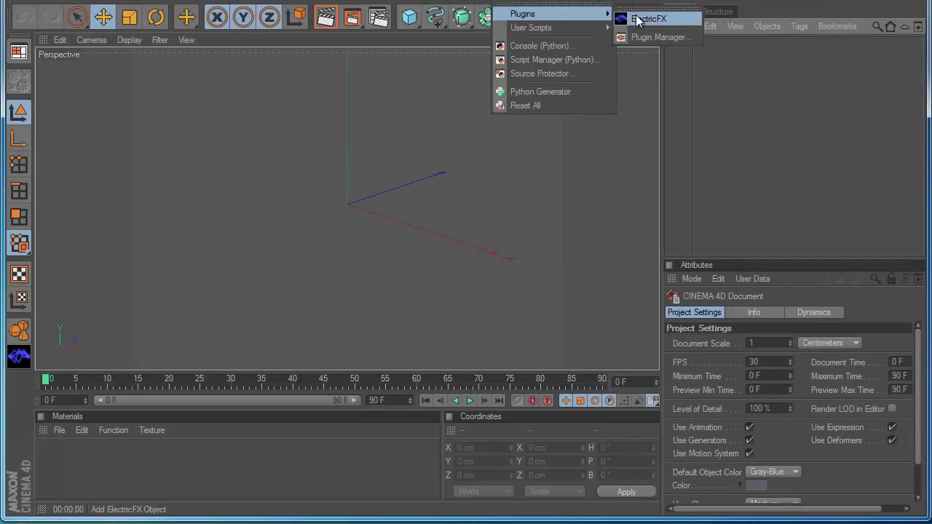
left_click(638, 19)
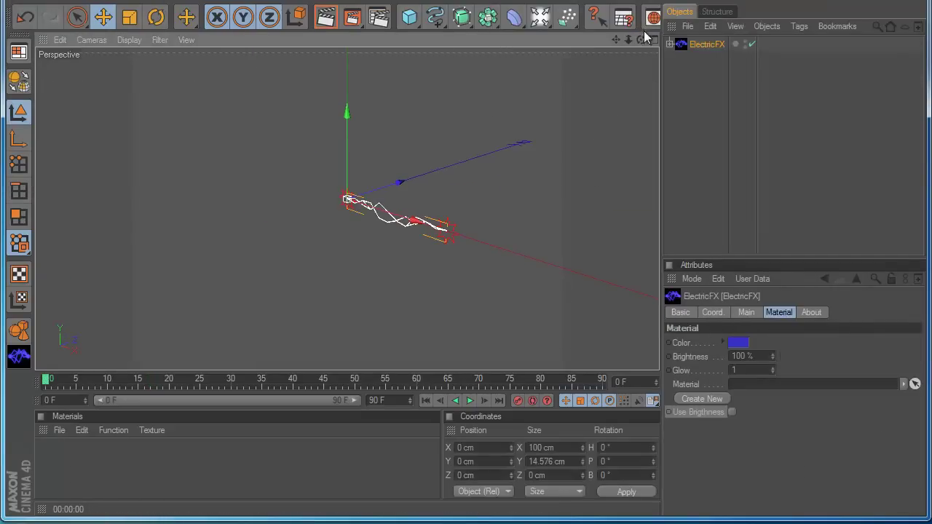
scroll(466, 246, "up", 3)
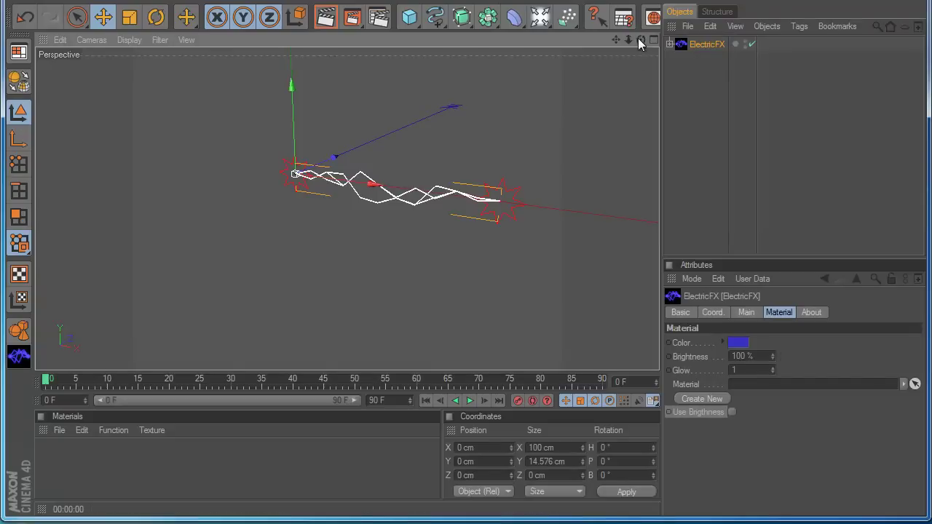
left_click_drag(466, 255, 595, 73, "alt")
scroll(393, 162, "up", 2)
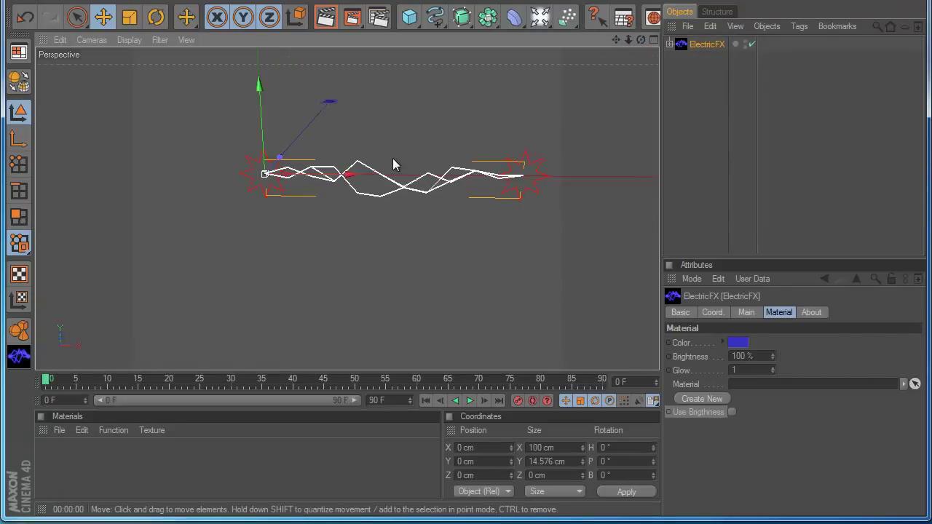
left_click(466, 402)
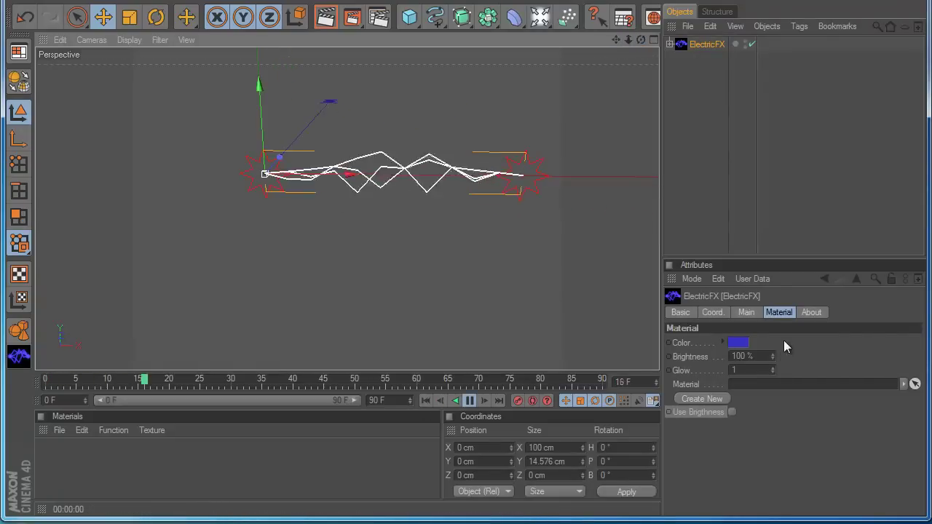
left_click(750, 313)
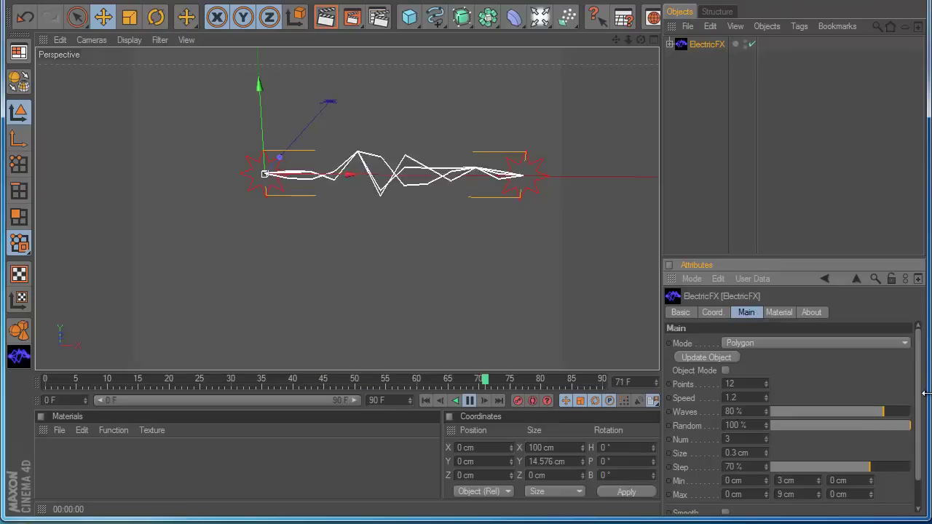
left_click_drag(925, 416, 927, 441)
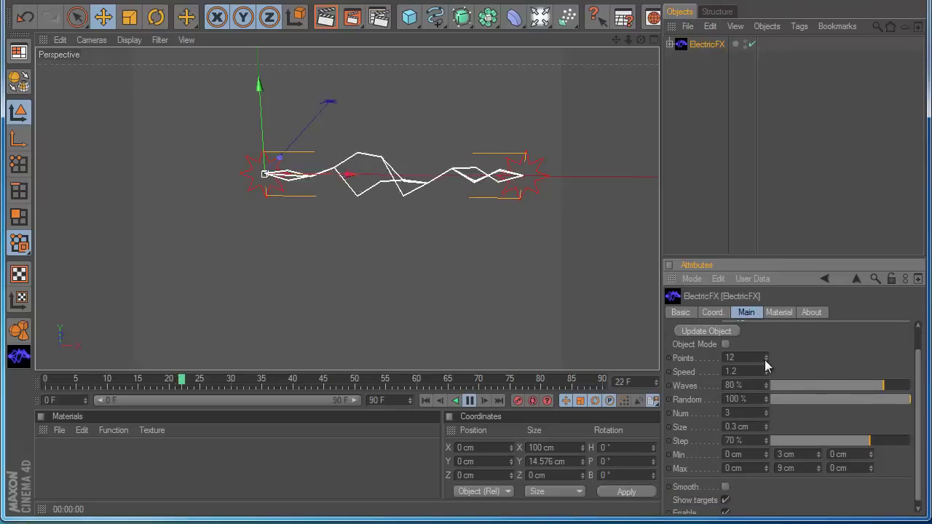
Tweak the bolt's Points and Speed values, leaving Speed at 0.2
left_click_drag(765, 360, 768, 357)
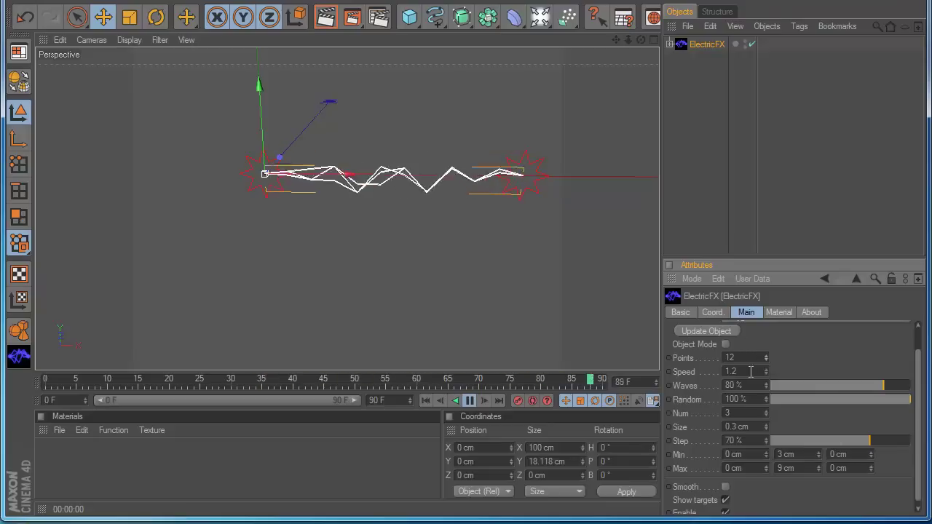
left_click_drag(764, 364, 766, 370)
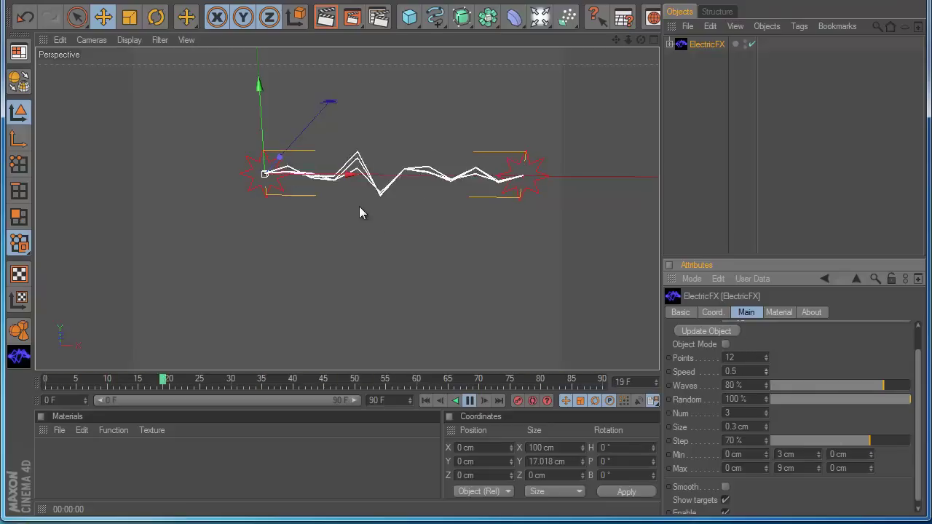
left_click_drag(766, 372, 766, 373)
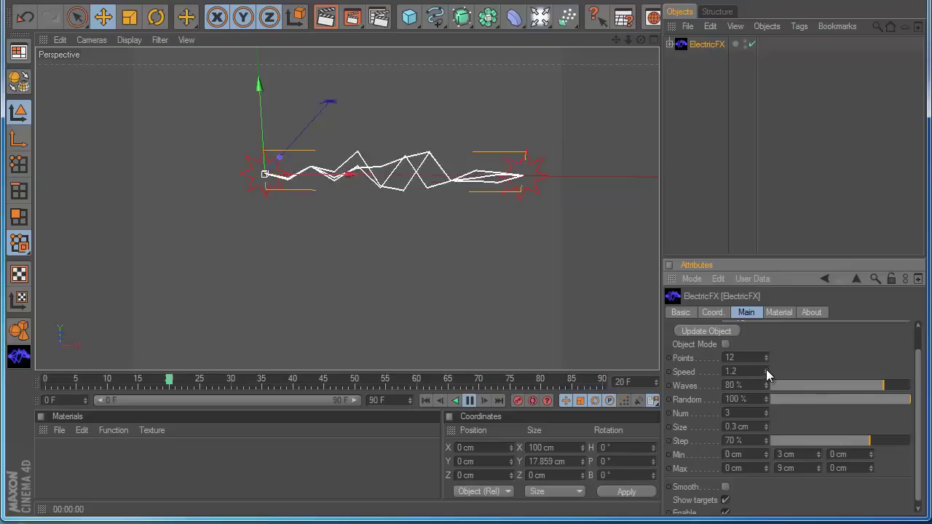
left_click(768, 369)
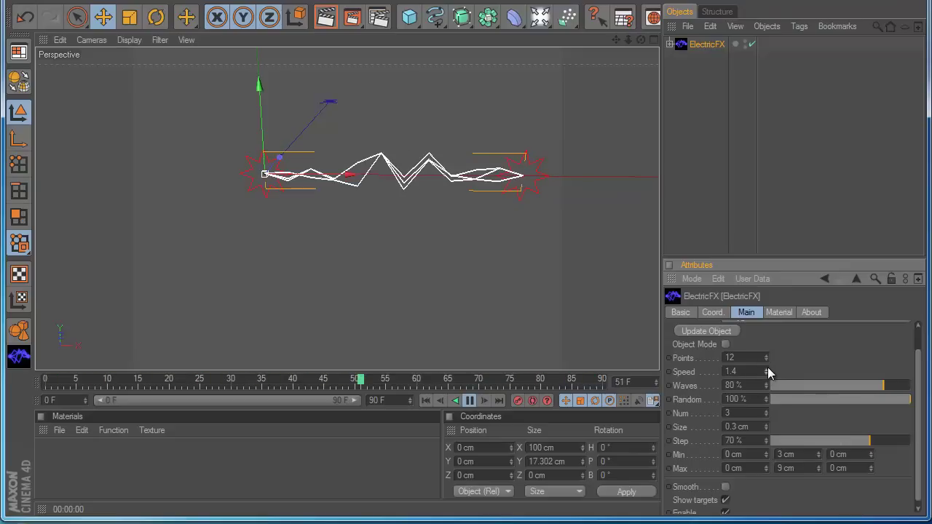
left_click_drag(767, 368, 753, 378)
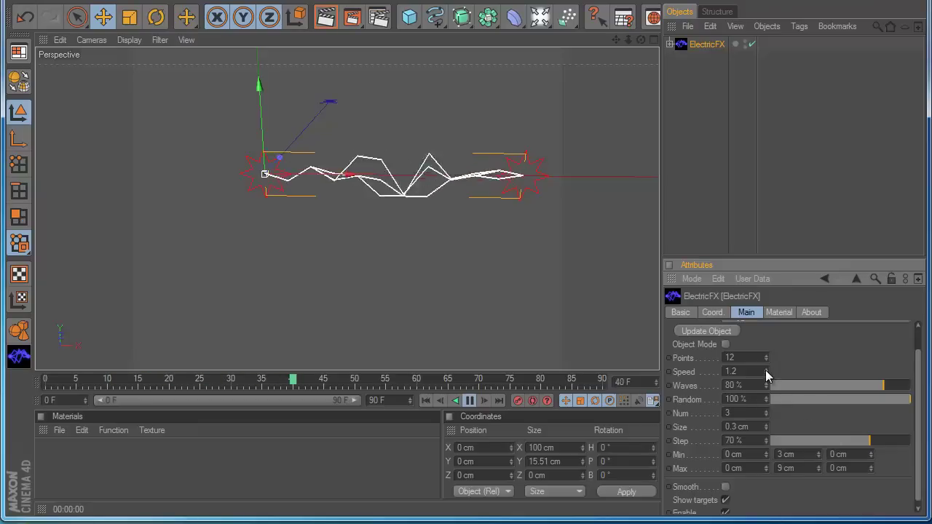
left_click(766, 372)
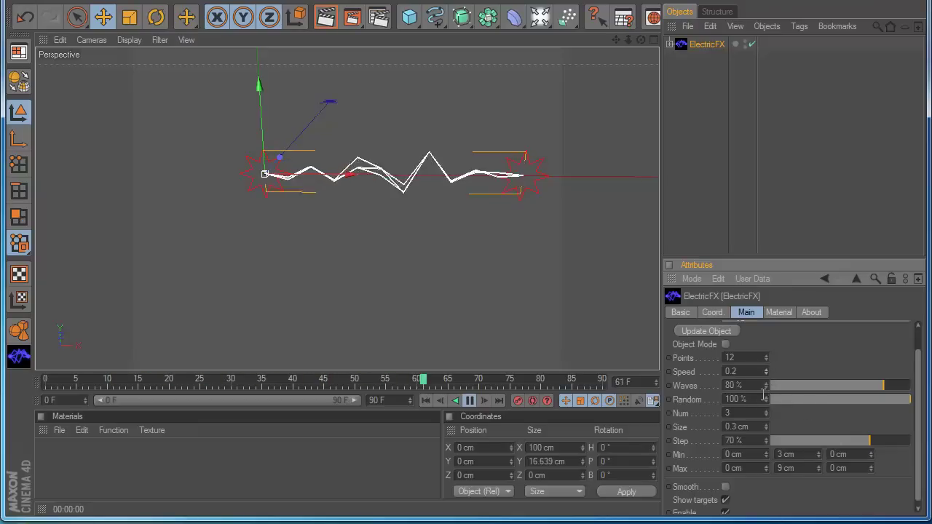
Give the bolt 27 points, 87% waves, speed 0.7 and five strands
left_click_drag(864, 385, 820, 386)
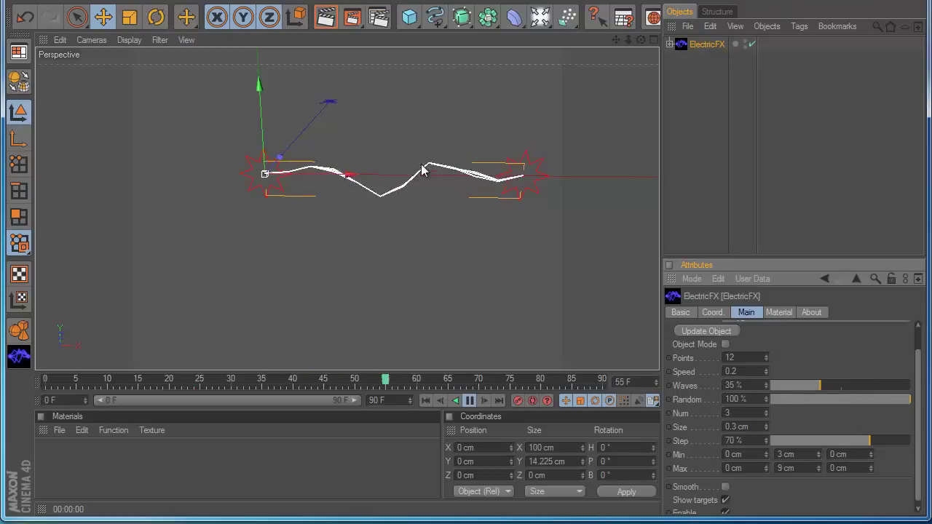
left_click_drag(820, 386, 894, 394)
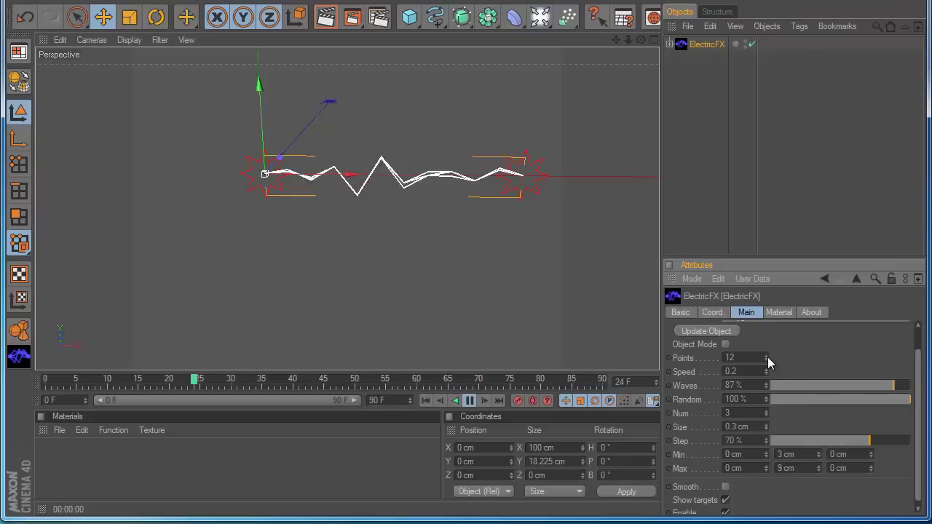
left_click_drag(767, 356, 766, 356)
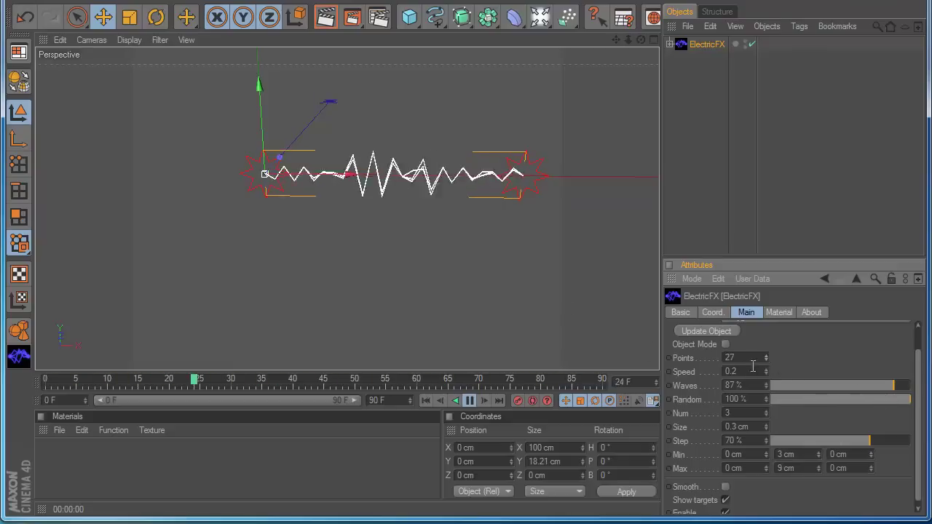
left_click_drag(767, 372, 767, 377)
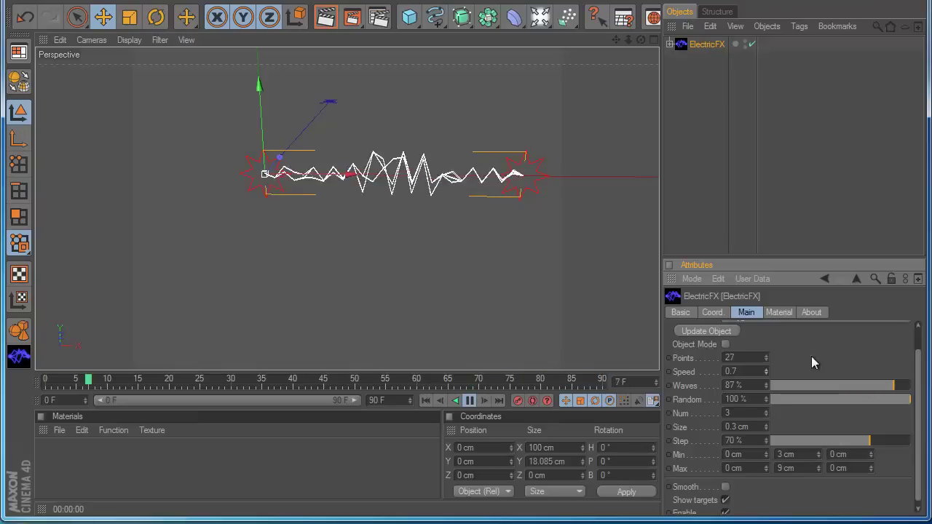
left_click_drag(910, 399, 771, 399)
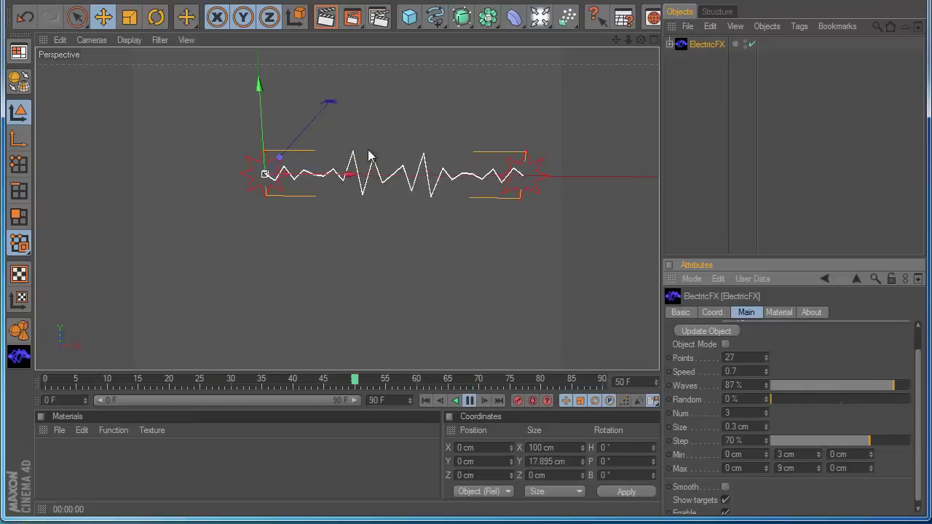
left_click_drag(831, 400, 910, 400)
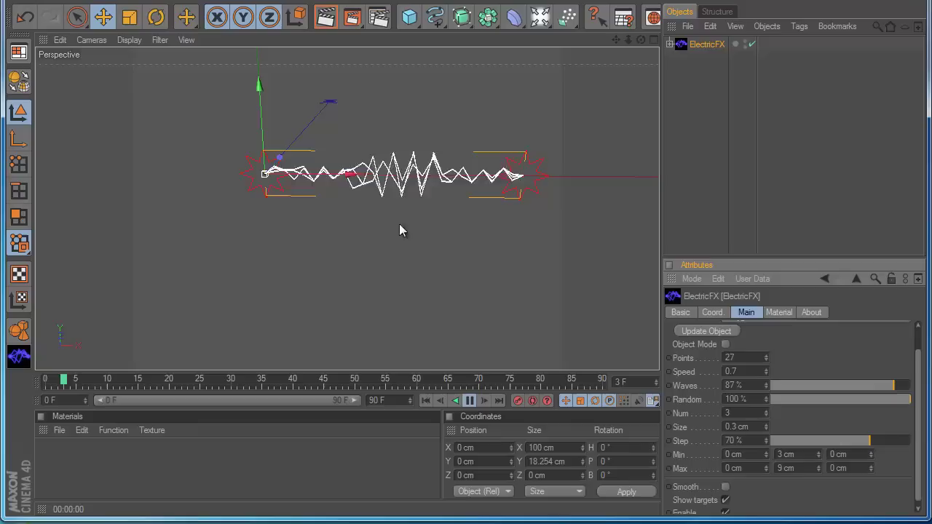
double_click(765, 415)
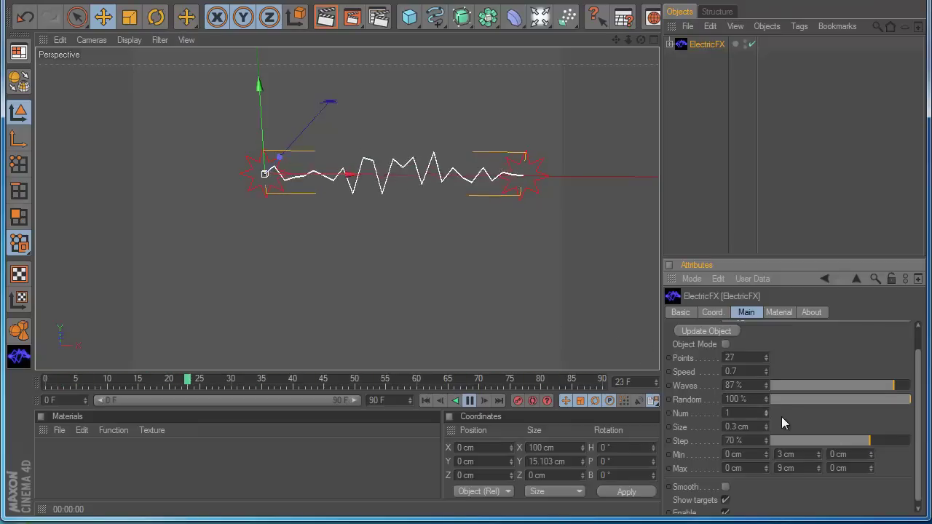
left_click_drag(768, 415, 764, 412)
left_click(765, 411)
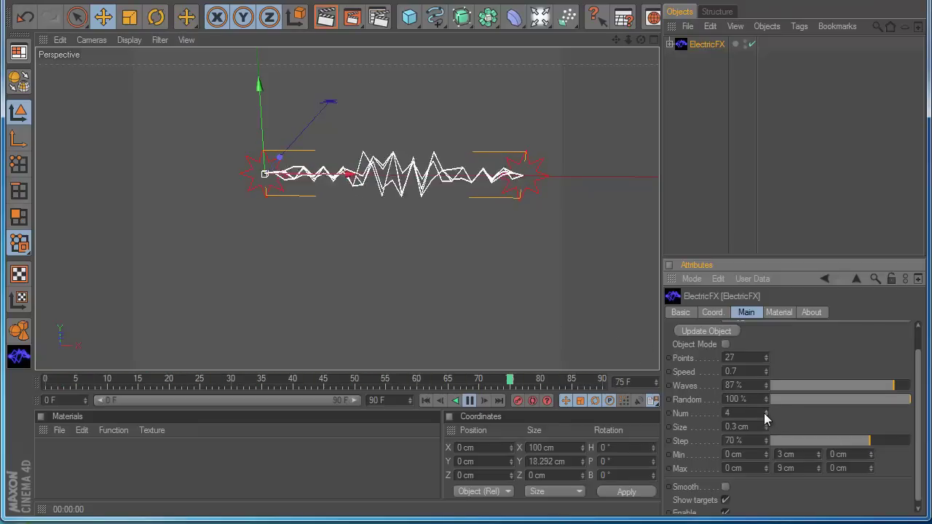
Render the bolts, assign a new ElectricFX material, and reselect ElectricFX's Main settings
left_click(319, 15)
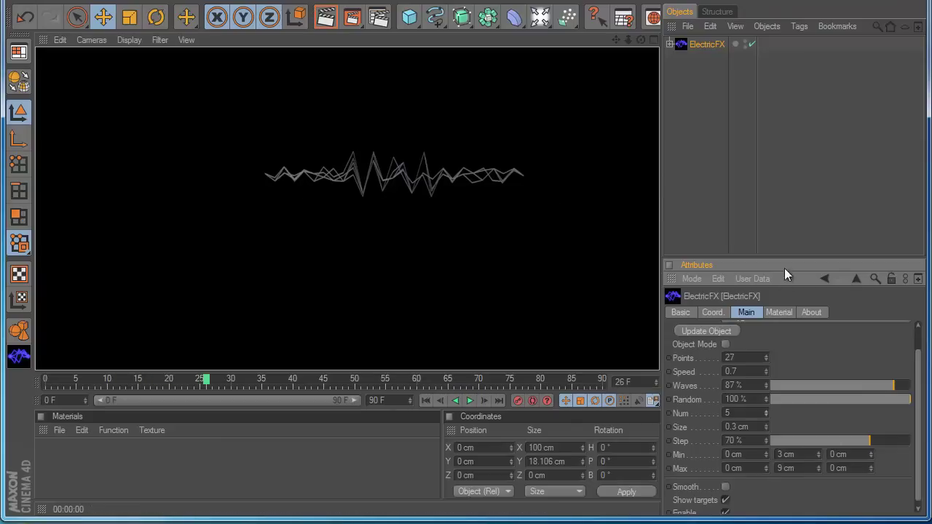
left_click(779, 313)
left_click(721, 398)
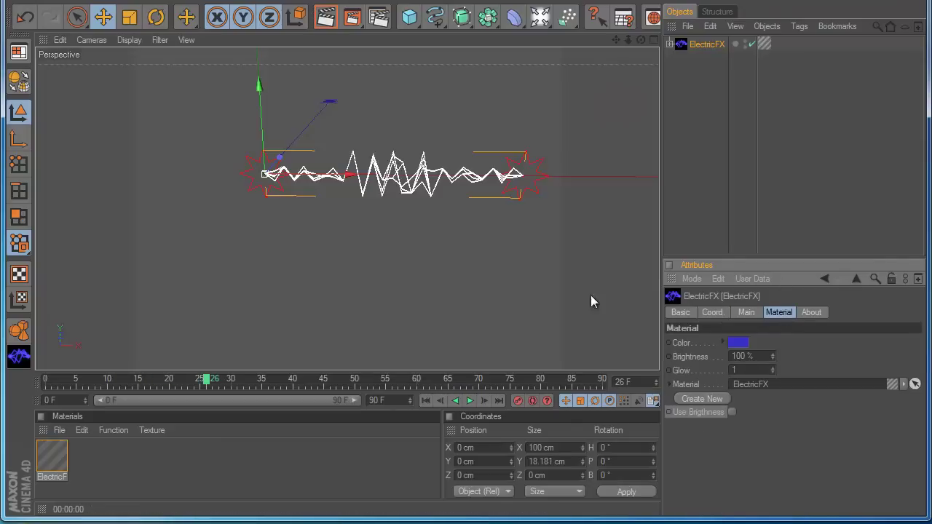
left_click(326, 16)
left_click(713, 85)
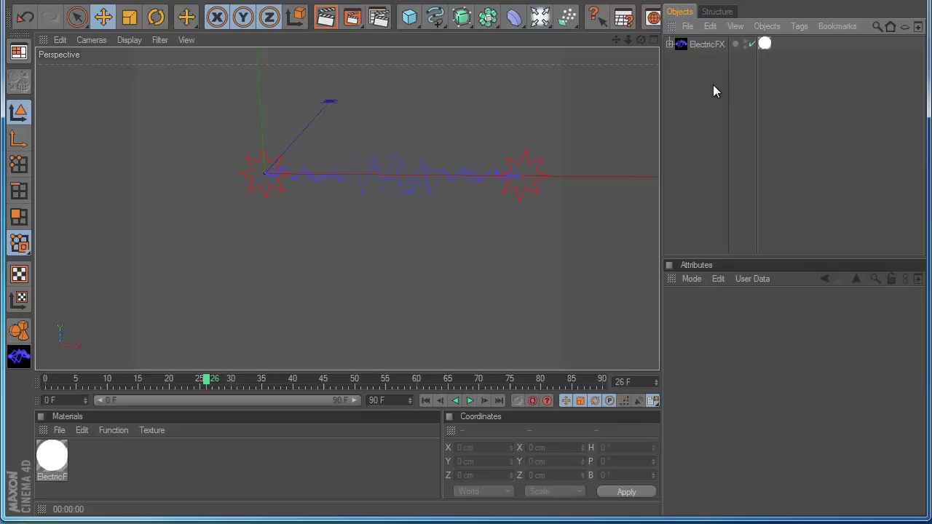
left_click(696, 45)
left_click(746, 312)
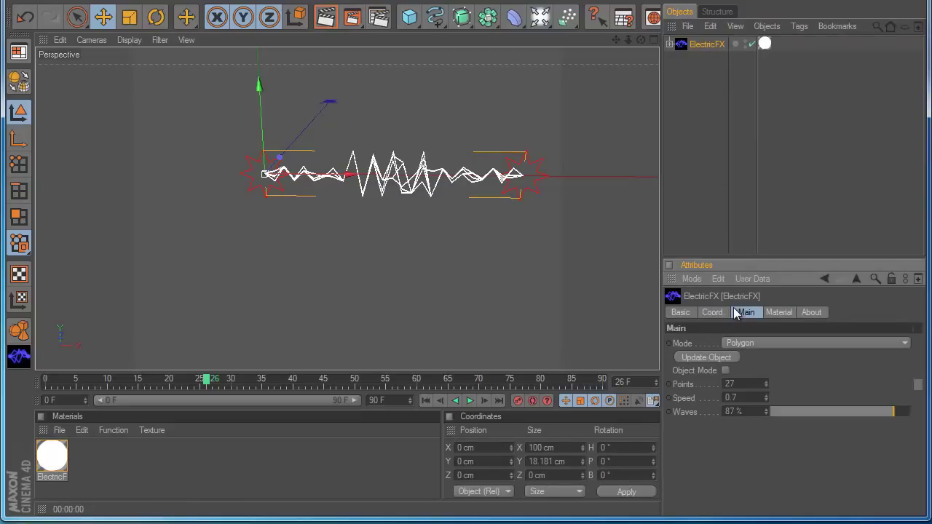
scroll(922, 394, "down", 2)
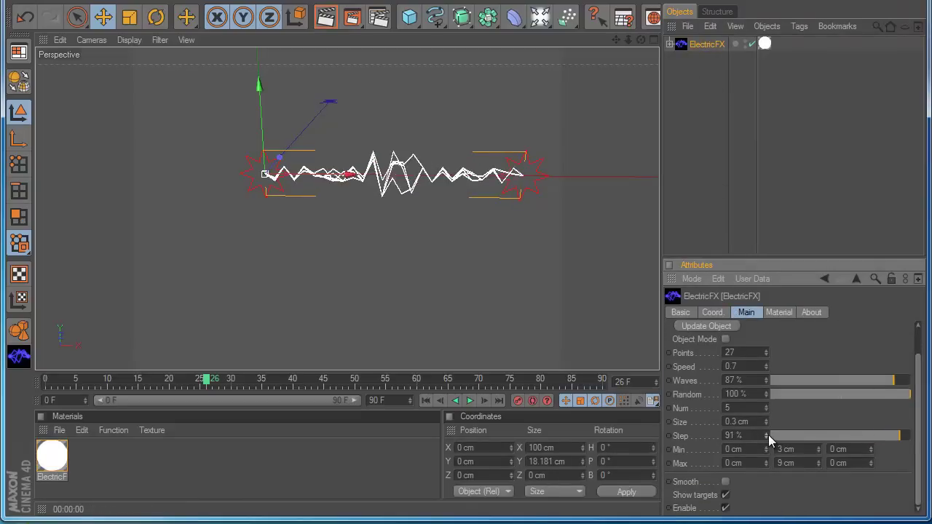
Set Step to 76% and Max Y to 13 cm, and enable Smooth
left_click_drag(768, 435, 766, 436)
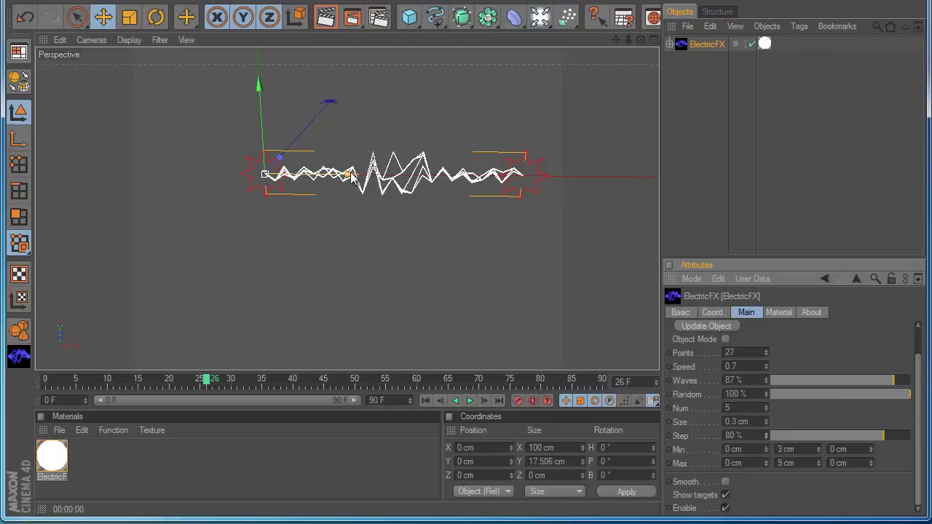
left_click_drag(875, 435, 826, 435)
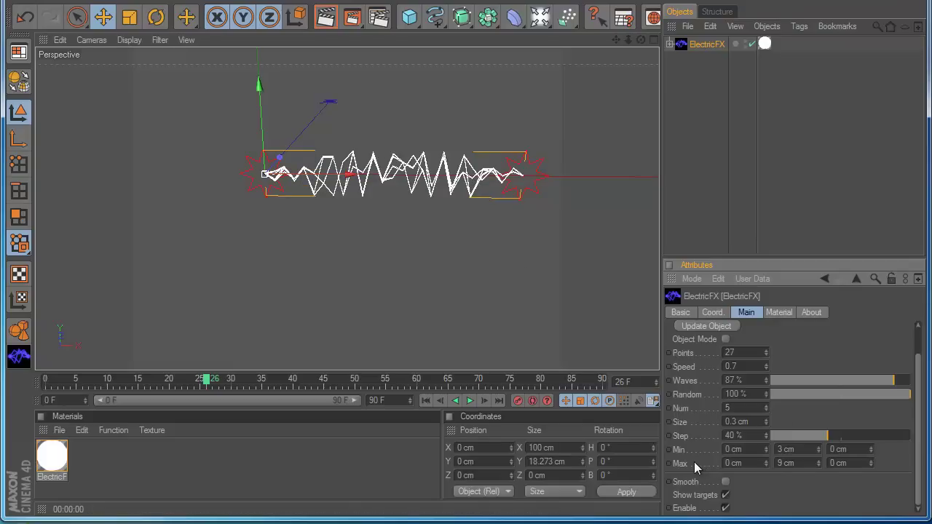
left_click_drag(817, 464, 817, 465)
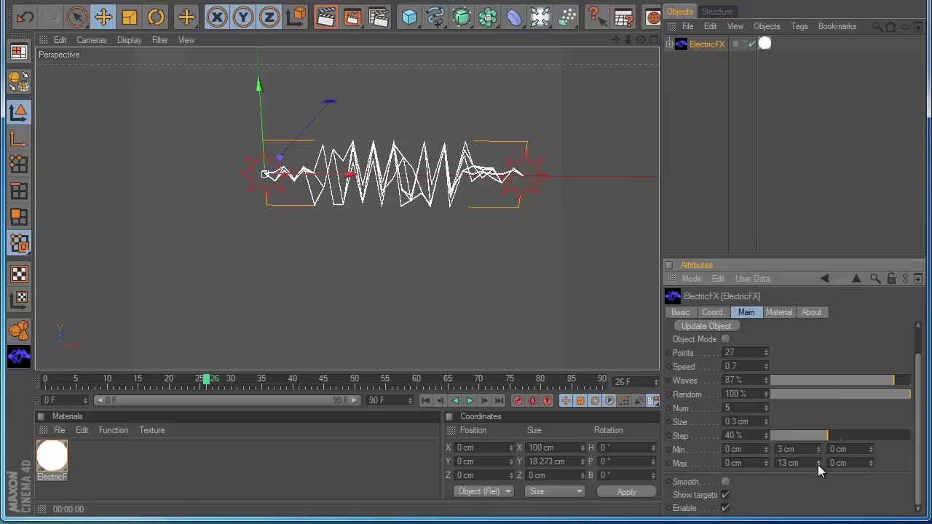
mouse_move(910, 439)
left_mouse_down()
mouse_move(864, 442)
mouse_move(878, 443)
left_mouse_up()
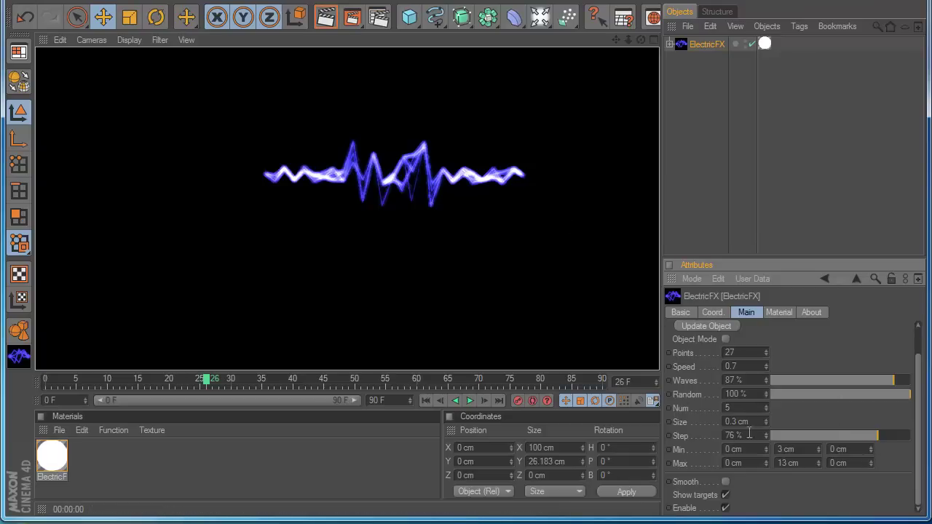
left_click(725, 482)
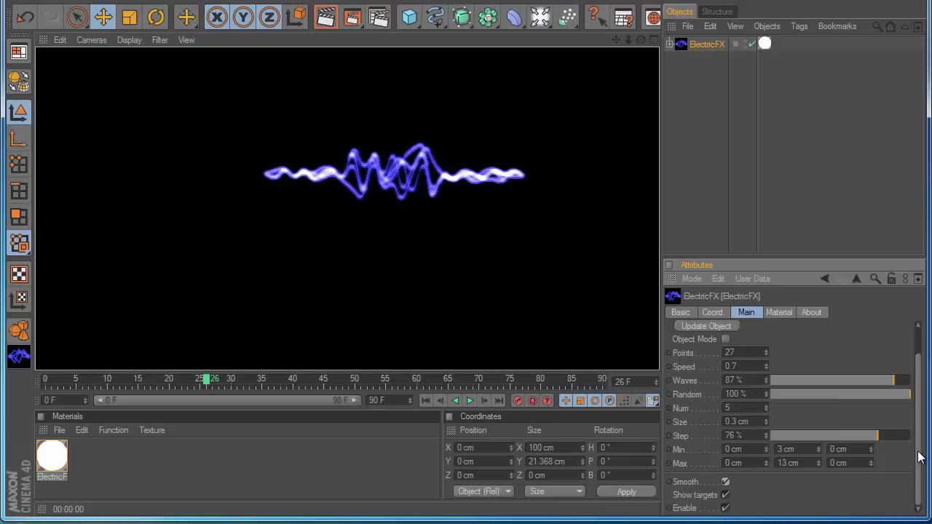
scroll(888, 407, "up", 2)
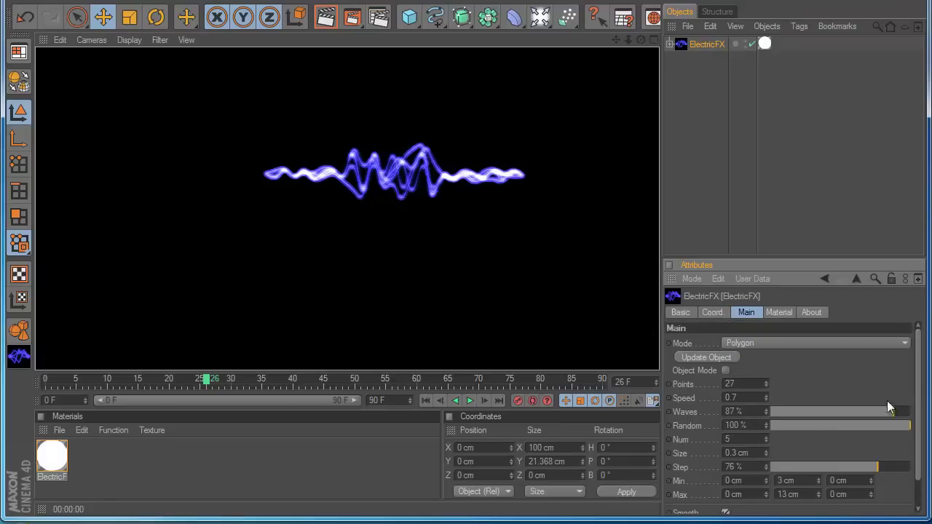
Switch the bolt's generation mode, set strand Size to 0.2 cm, and render the result
left_click(736, 341)
left_click(734, 386)
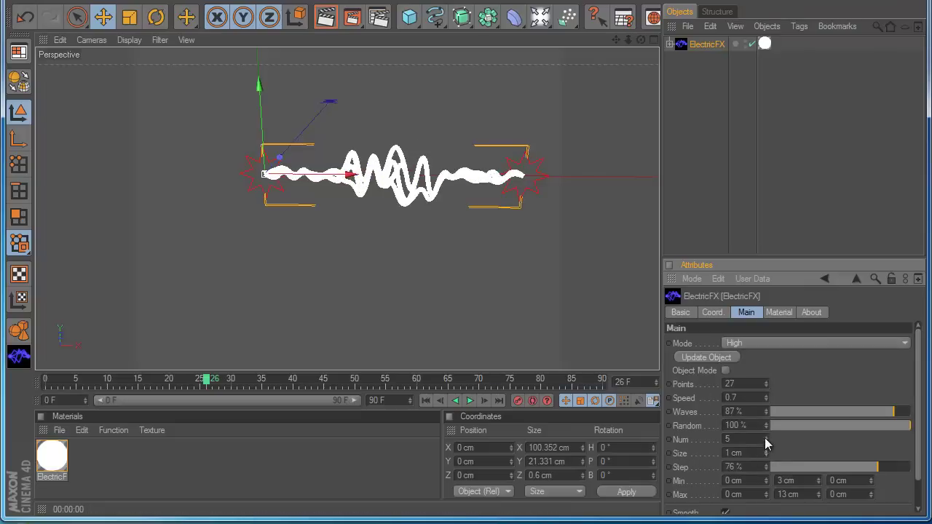
mouse_move(765, 451)
left_mouse_down()
mouse_move(765, 432)
mouse_move(765, 452)
left_mouse_up()
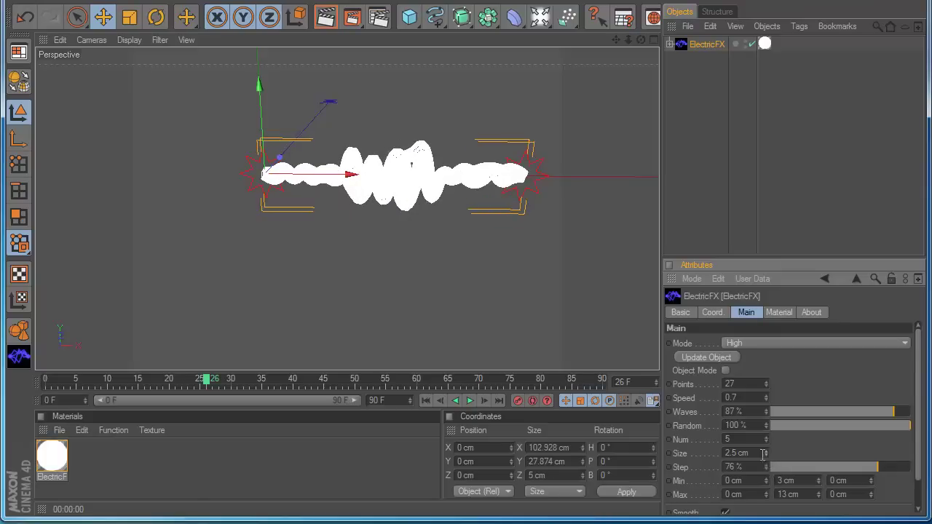
left_click(736, 453)
type("0.2")
key("Return")
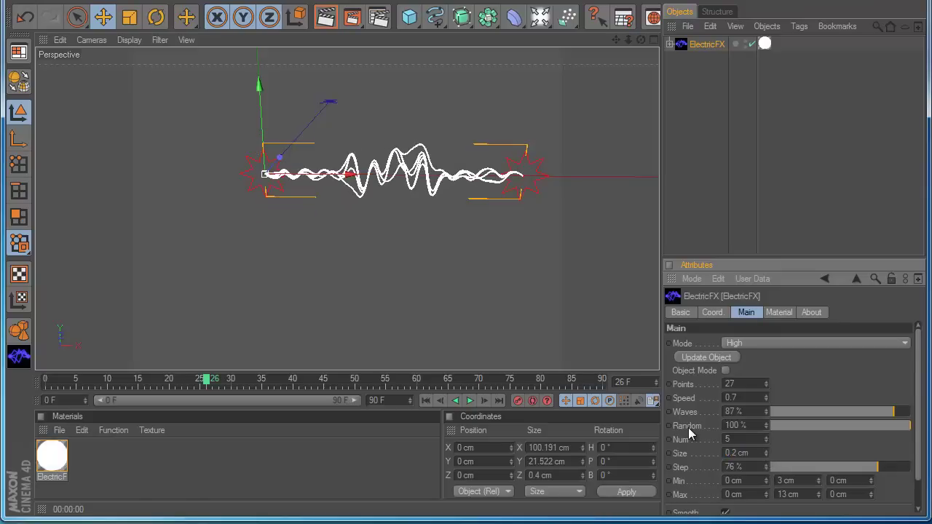
left_click(326, 17)
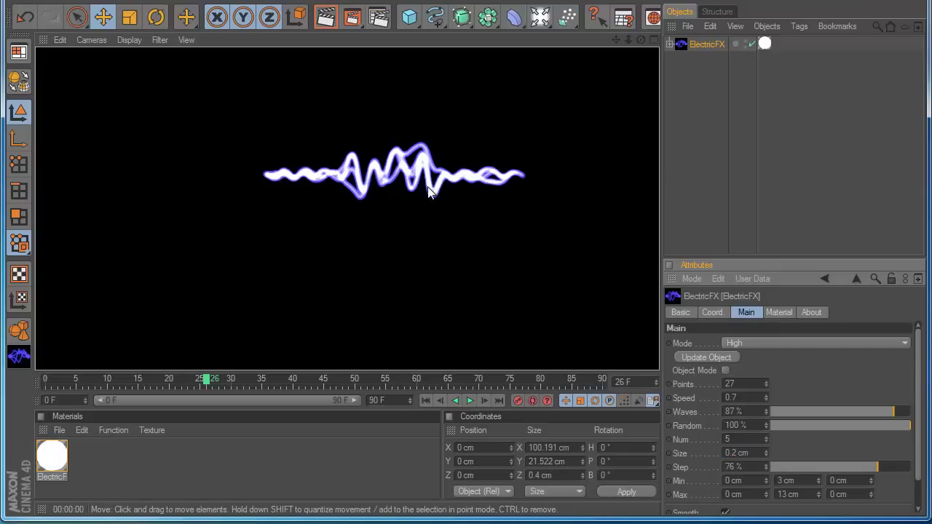
Recolour the lightning cyan, then deep teal, and render it
left_click(779, 311)
left_click(744, 340)
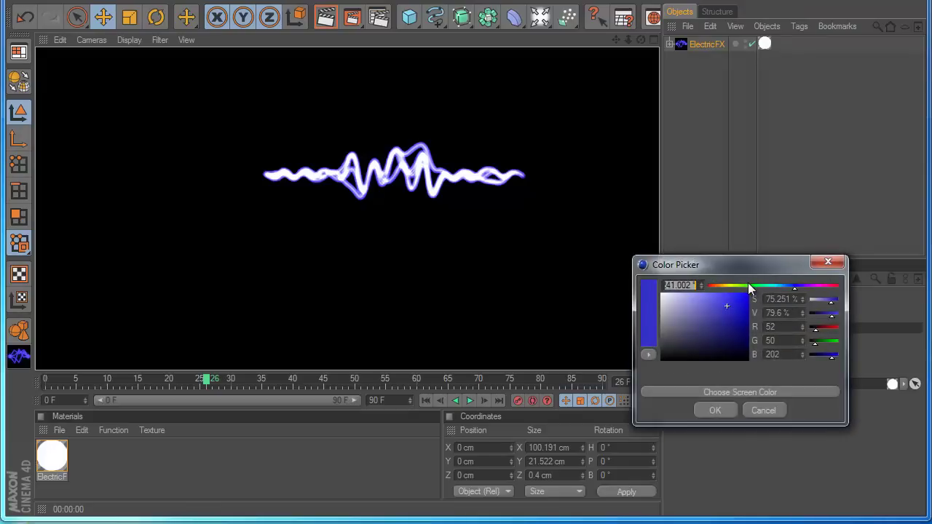
left_click_drag(766, 289, 774, 289)
left_click(715, 410)
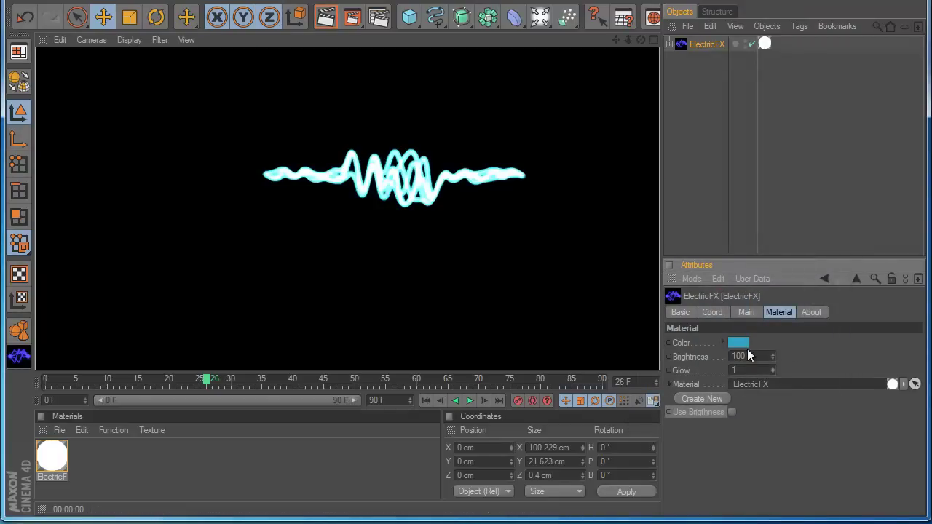
left_click(745, 340)
left_click(738, 360)
left_click(715, 410)
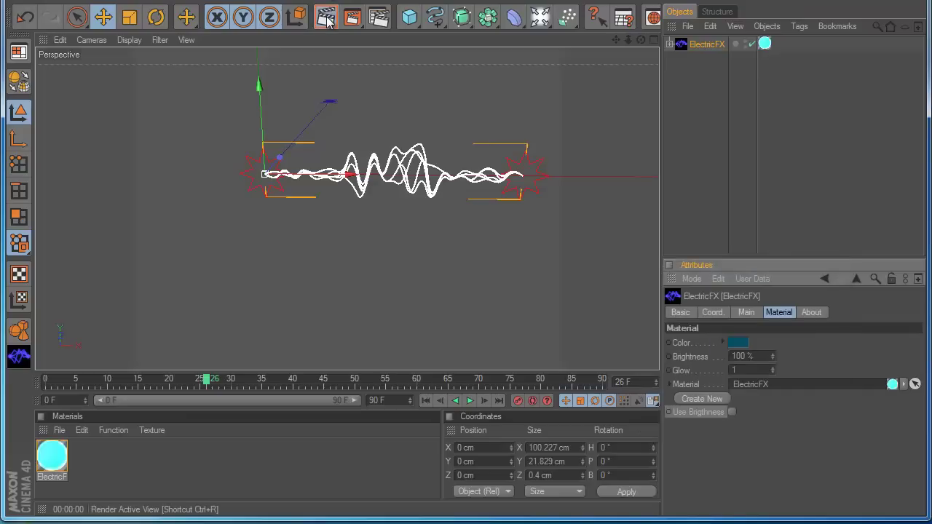
left_click(327, 21)
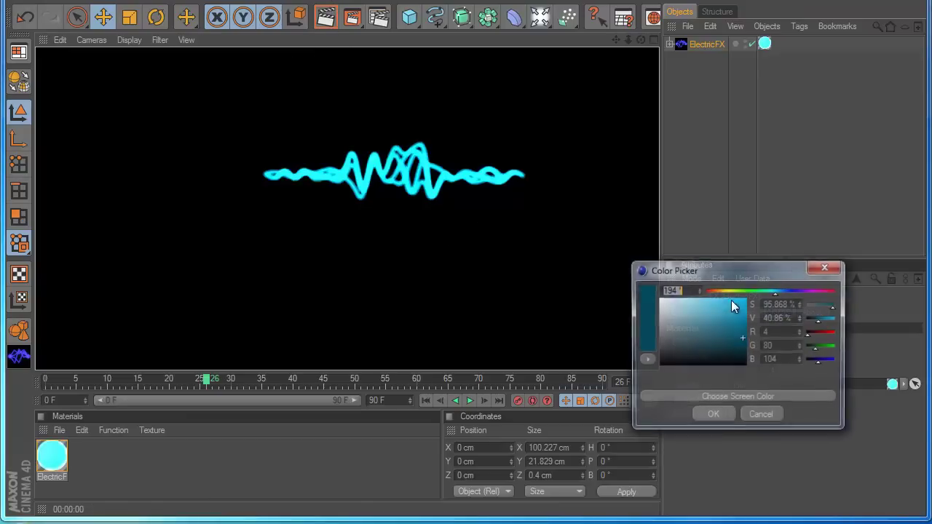
Change the lightning colour to orange and return to the Main parameters
left_click(716, 292)
left_click(708, 330)
left_click(709, 417)
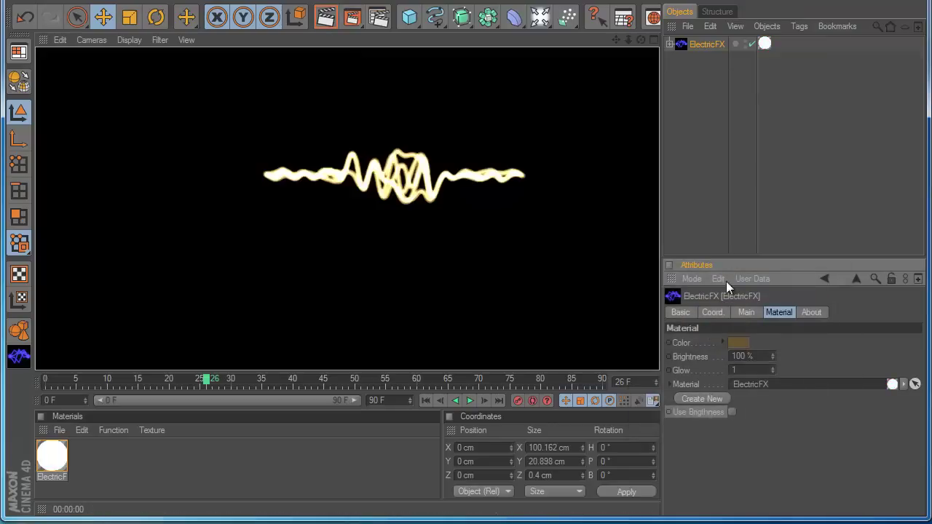
left_click(746, 313)
left_click(712, 313)
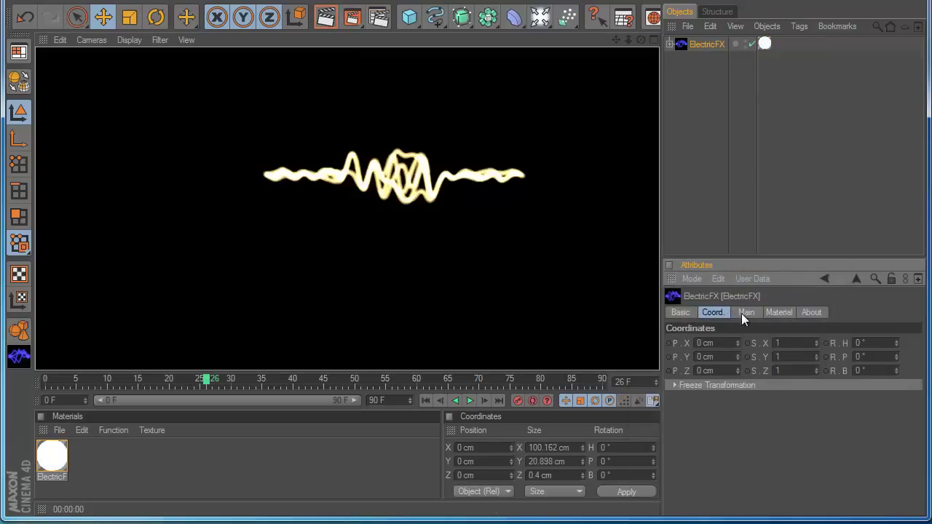
left_click(747, 313)
scroll(918, 427, "down", 2)
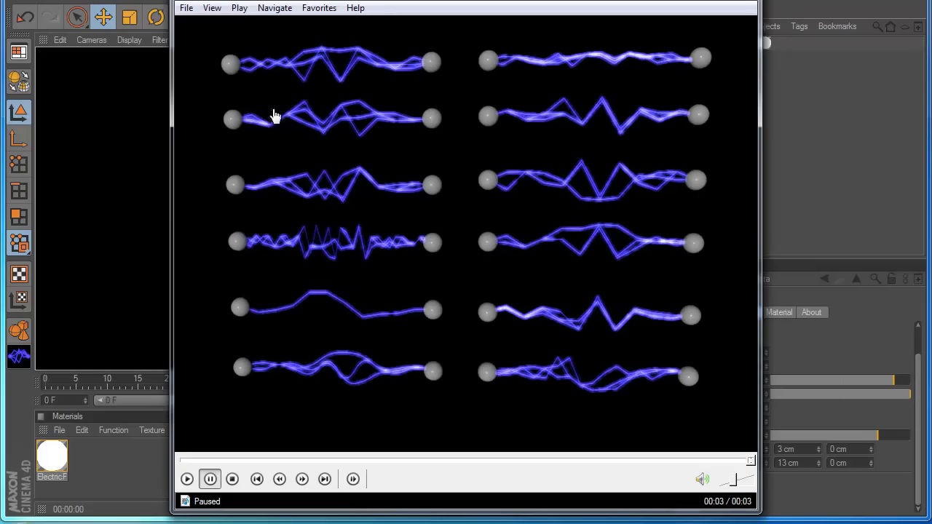
Play the sphere-pair lightning clip twice, then close Windows Media Player with Alt+F4
left_click(187, 479)
left_click(186, 480)
key("alt+F4")
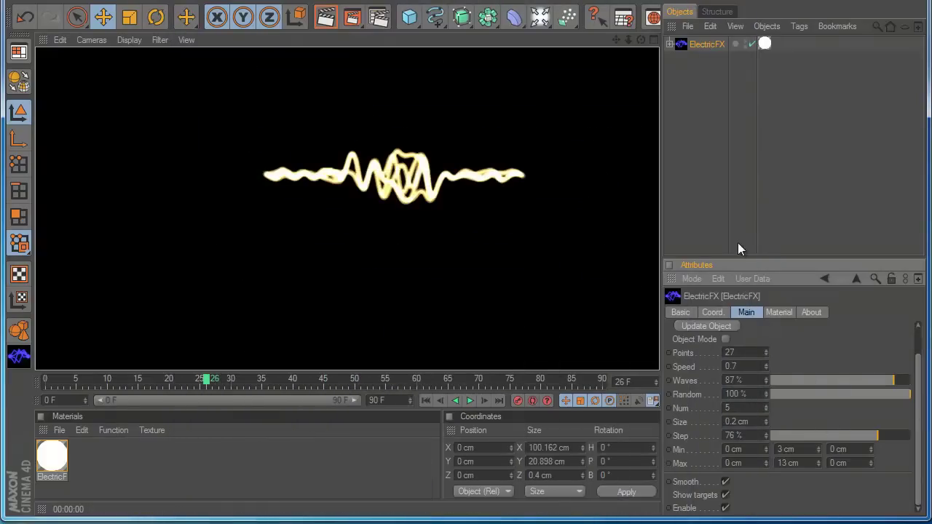
Start a new scene containing an ElectricFX object and a sphere of radius 10 cm
left_click(537, 223)
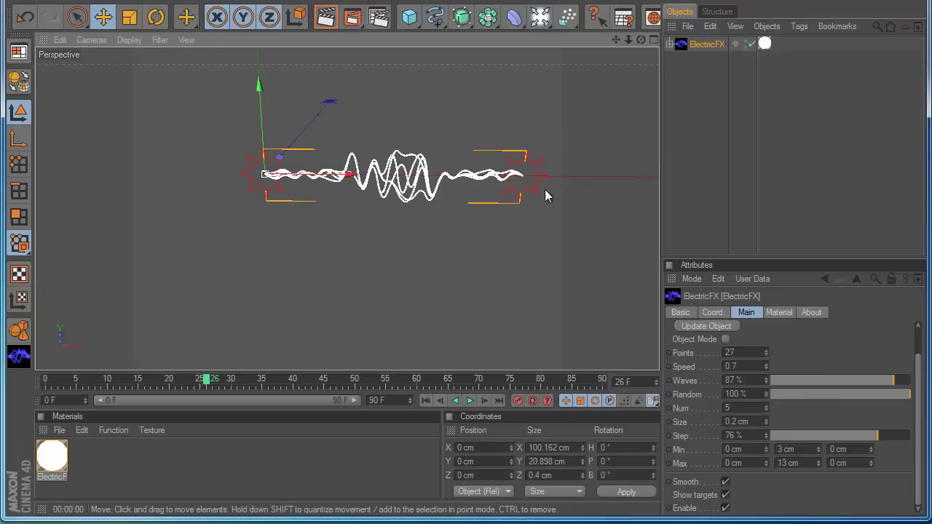
left_click(722, 250)
left_click(16, 3)
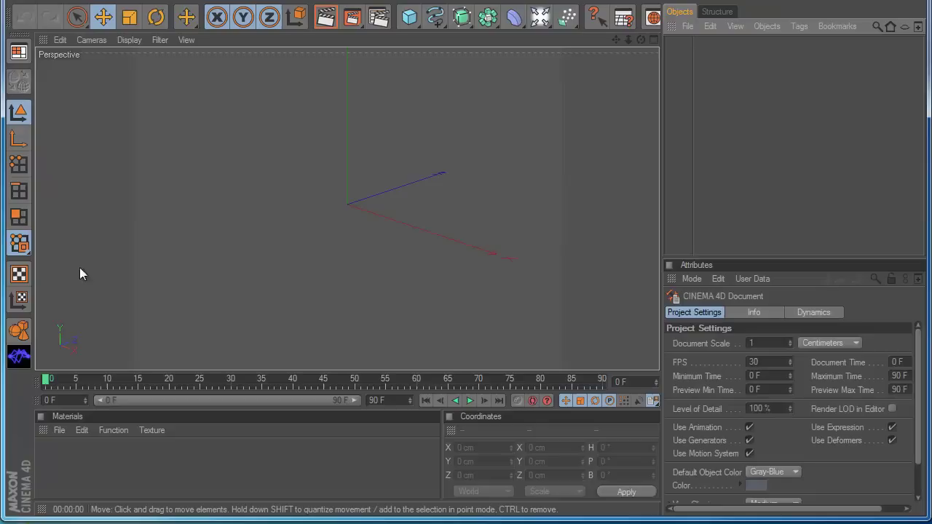
left_click(19, 356)
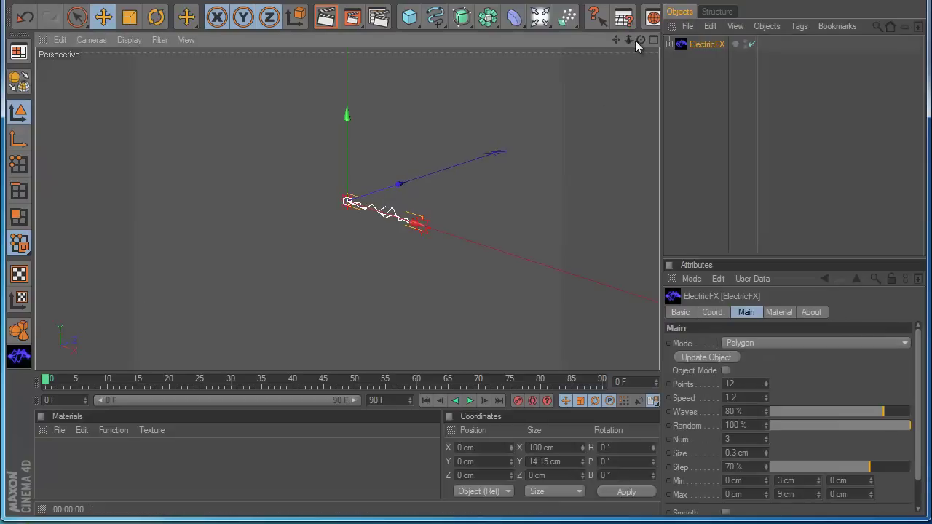
left_click_drag(635, 40, 517, 231)
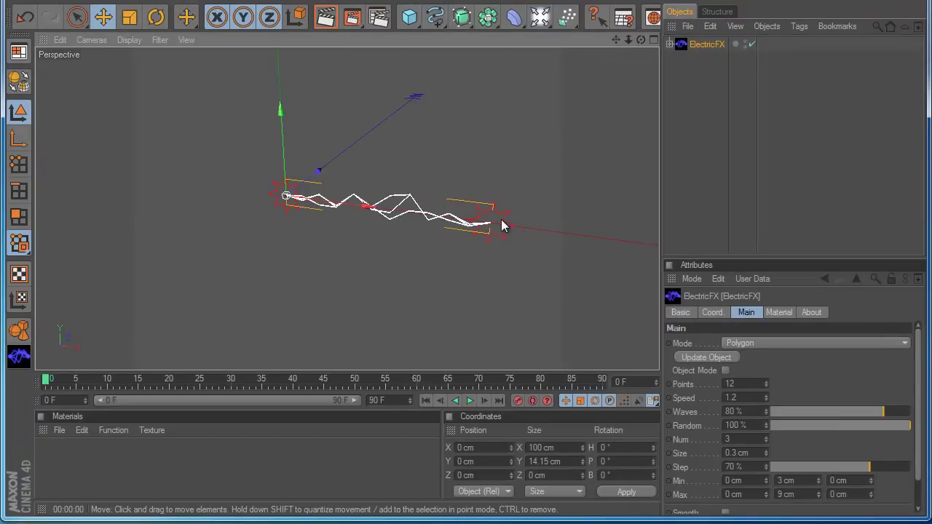
left_click_drag(413, 20, 532, 31)
scroll(473, 126, "down", 3)
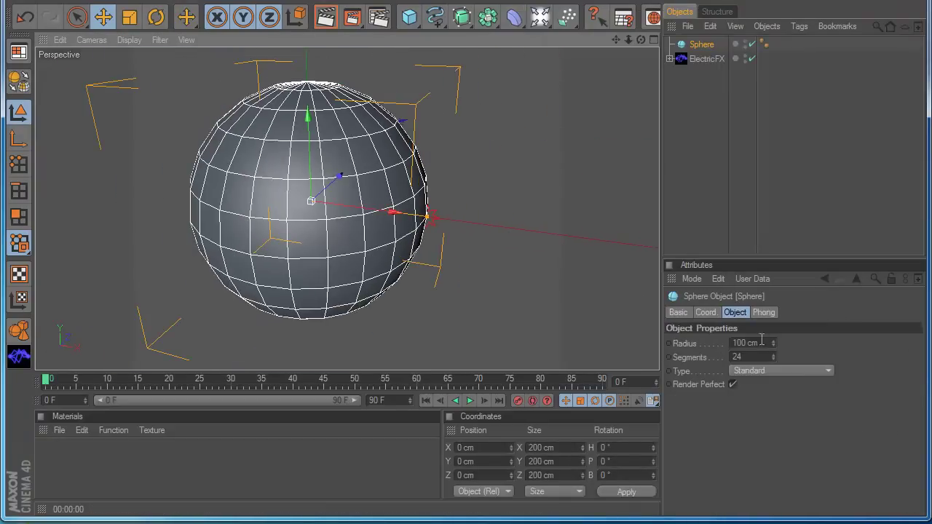
double_click(751, 343)
type("10")
key("Return")
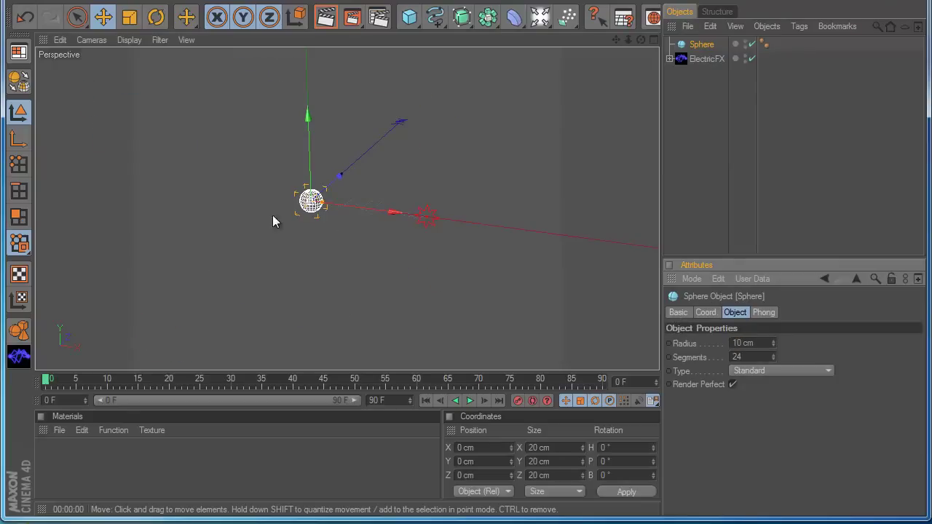
Nest the sphere under Target, delete V1 and V2, and move Sphere.1 along X
left_click(669, 58)
left_click(678, 73)
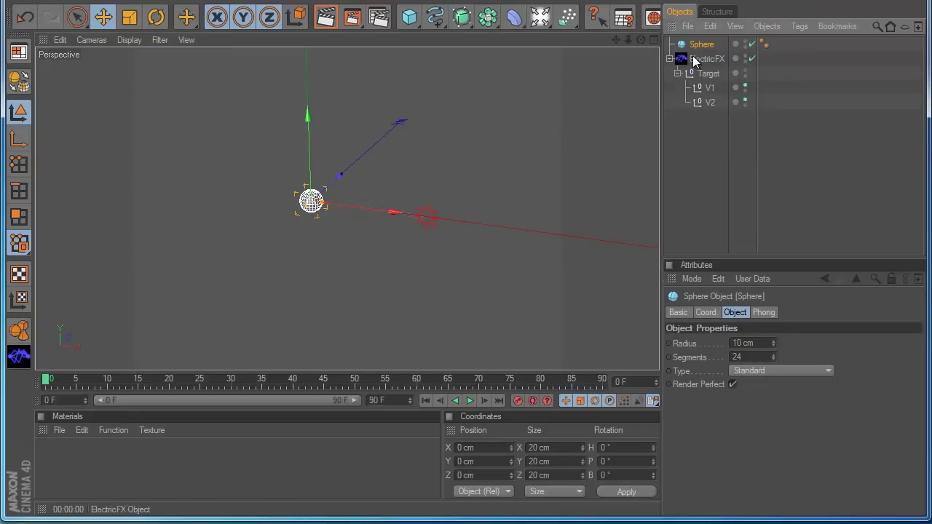
mouse_move(702, 44)
left_mouse_down()
mouse_move(700, 81)
mouse_move(710, 82)
left_mouse_up()
left_click_drag(727, 146, 704, 110)
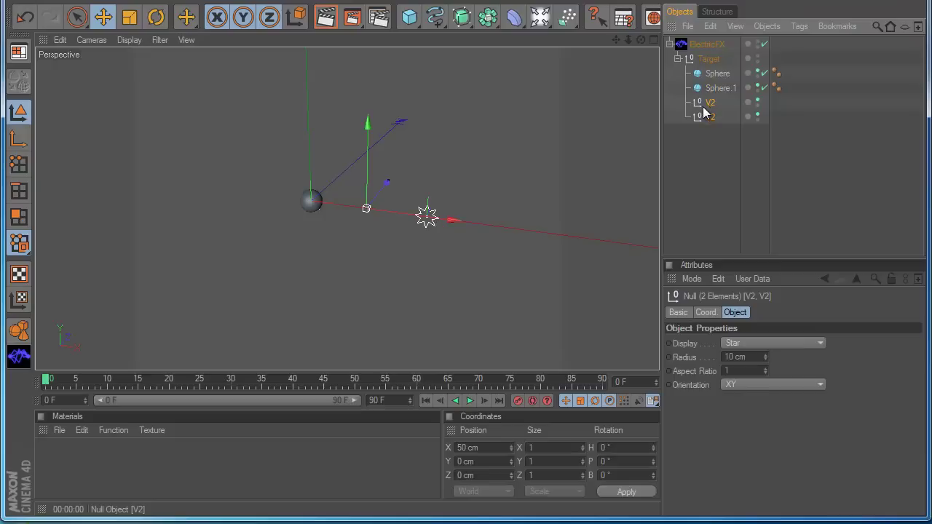
key("Delete")
left_click(721, 87)
left_click_drag(418, 219, 526, 266)
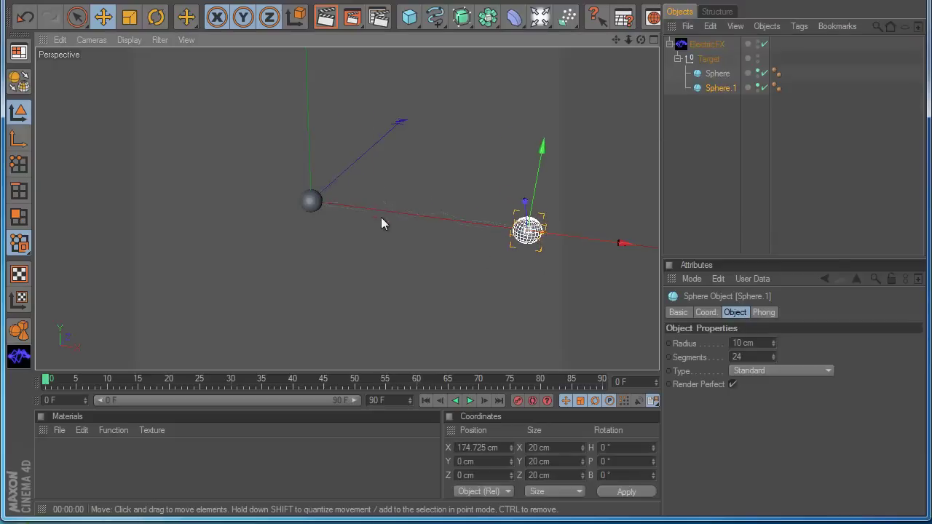
left_click(707, 44)
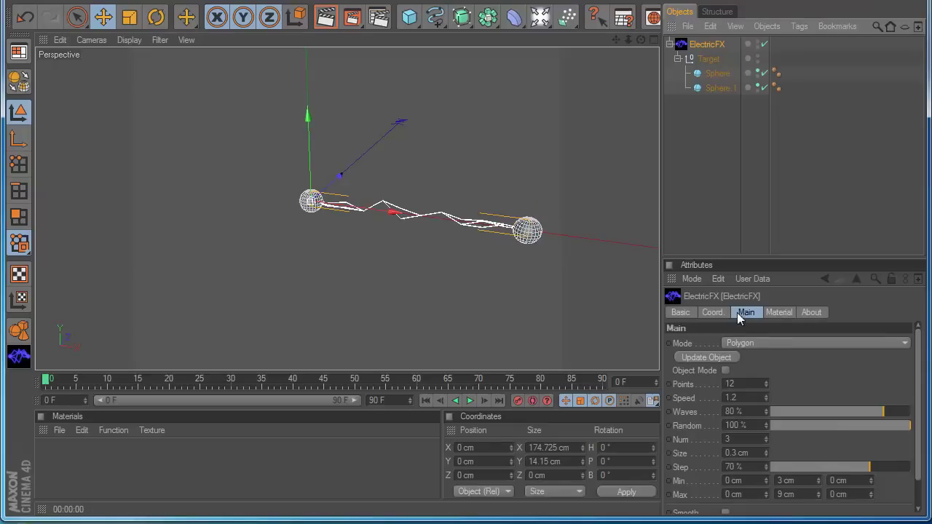
Create a new lightning material and render the arc after moving the second sphere up-right
left_click(779, 313)
left_click(702, 399)
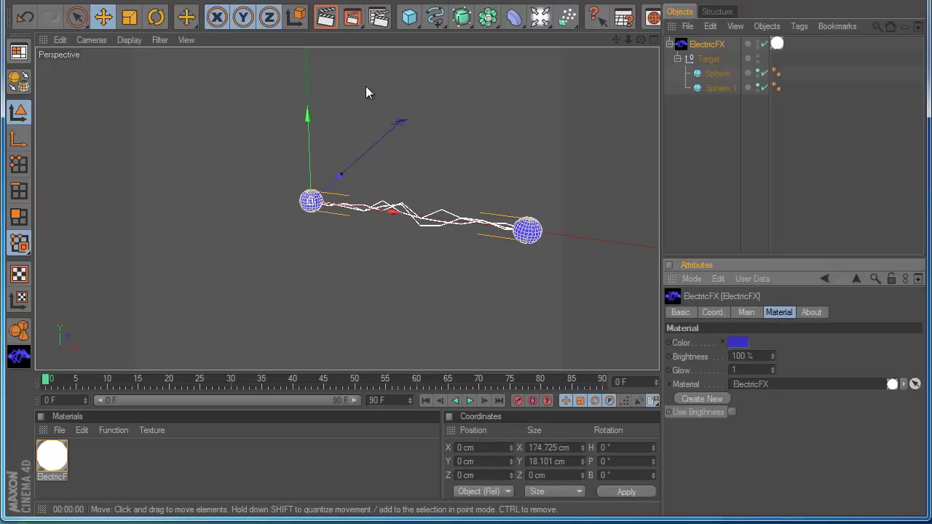
left_click(325, 16)
left_click_drag(532, 232, 550, 120)
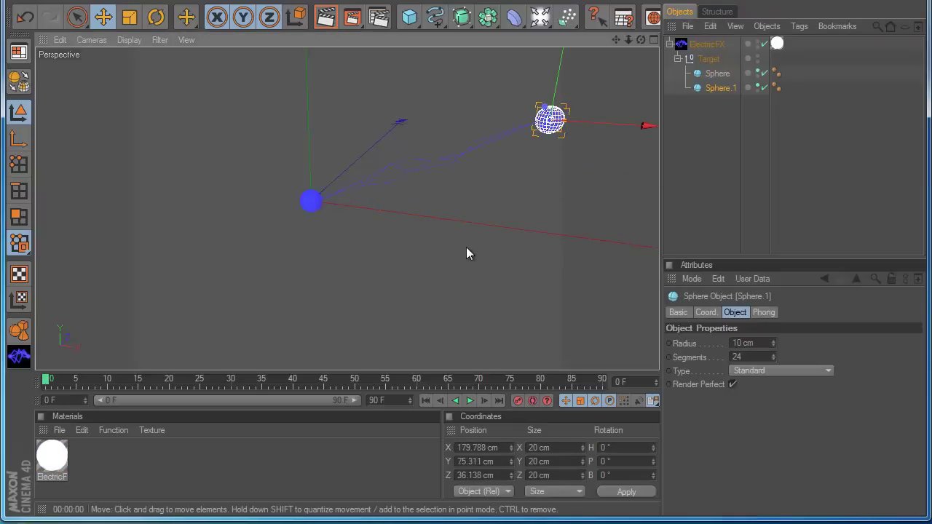
left_click(336, 19)
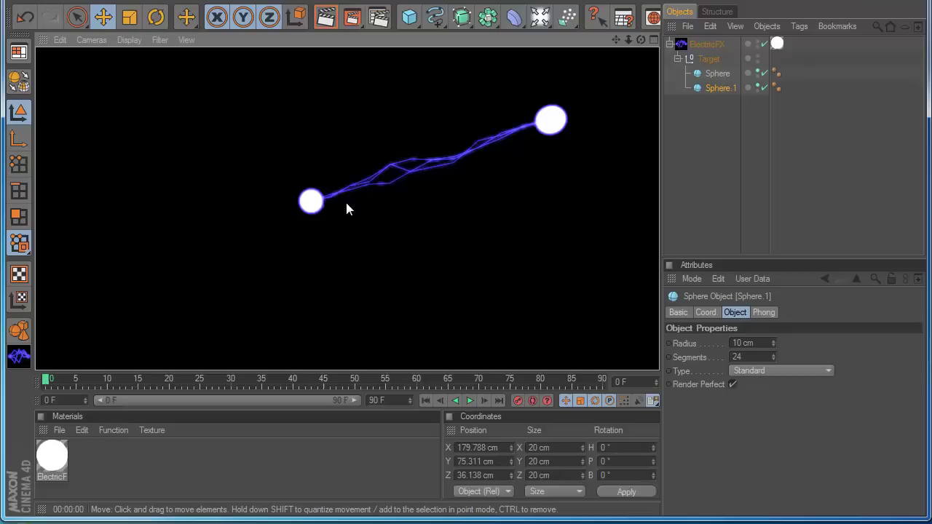
left_click(508, 180)
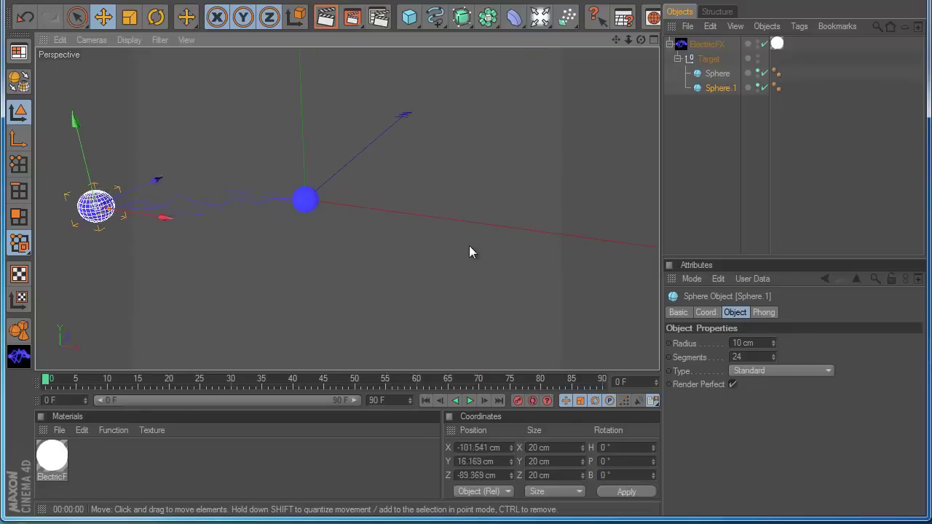
left_click(352, 10)
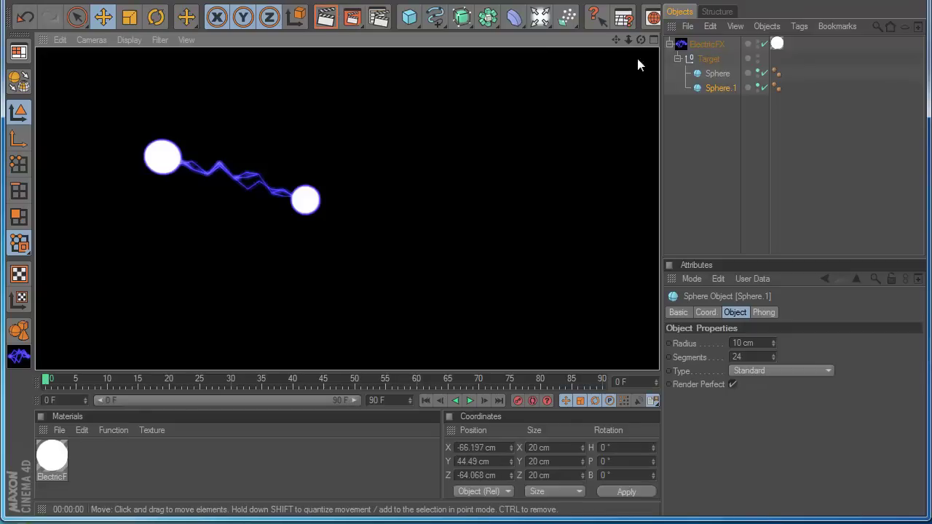
Thicken the ElectricFX lightning strands to a Size of 3.2 cm
left_click(710, 44)
left_click(721, 313)
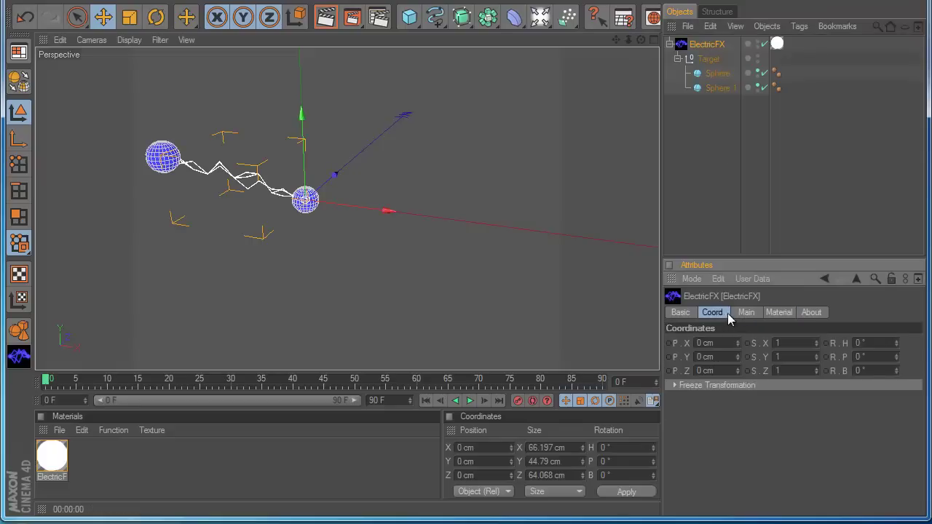
left_click(743, 313)
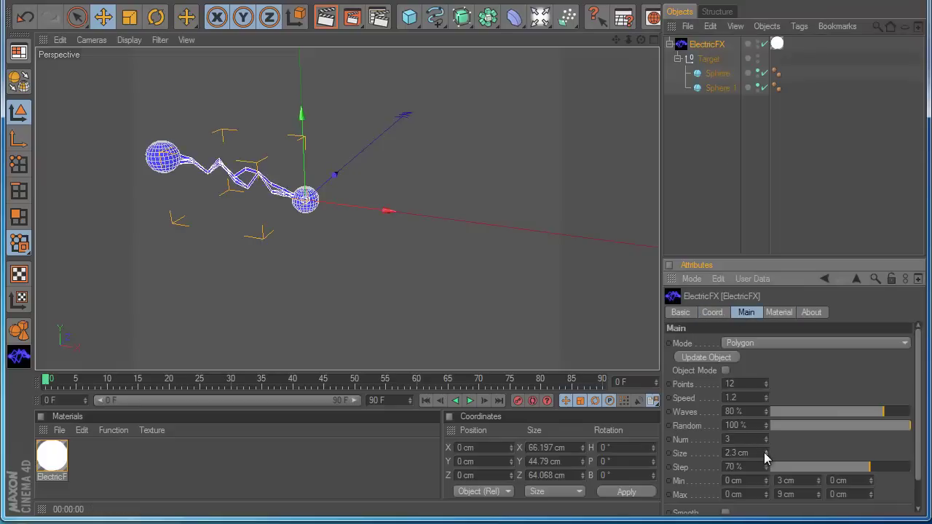
left_click_drag(764, 453, 601, 315)
left_click(325, 16)
Move the second target sphere further right, orbit the view, and render the bolt
left_click(165, 162)
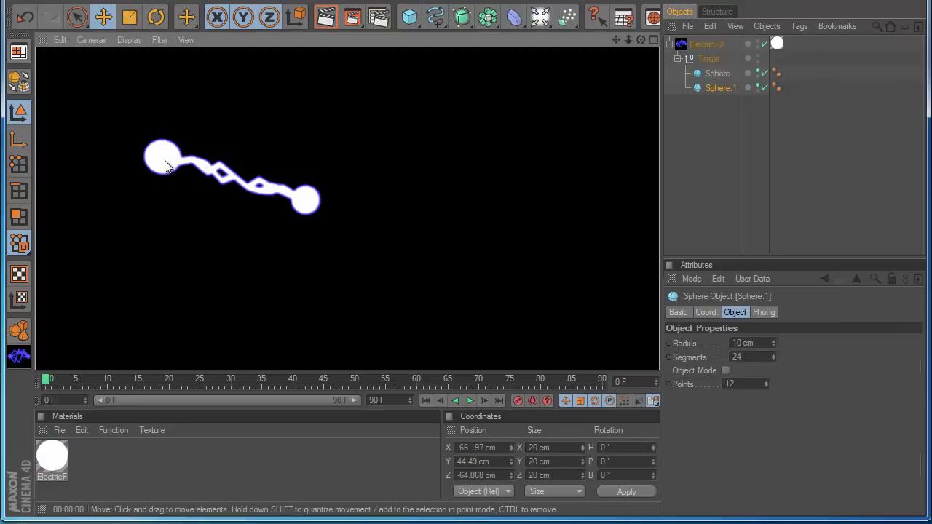
left_click_drag(475, 256, 187, 202)
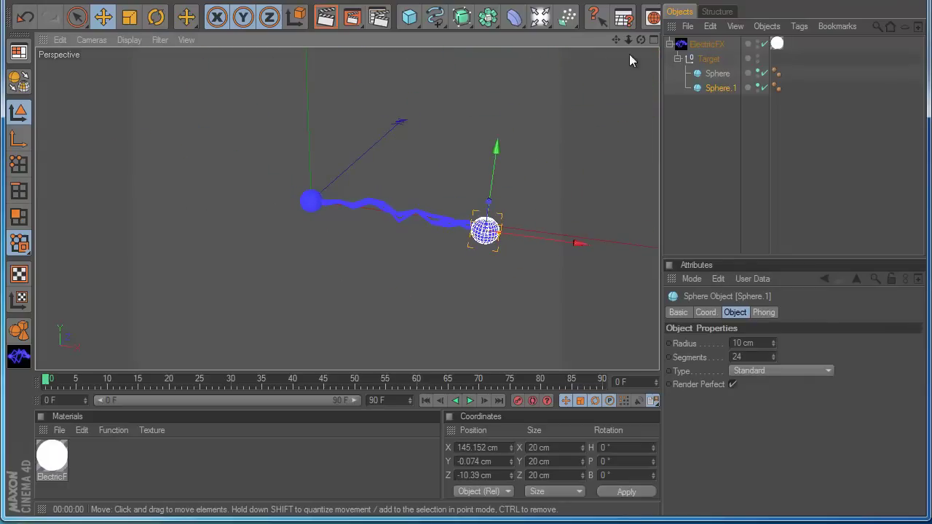
left_click_drag(454, 247, 333, 122, "alt")
left_click(328, 20)
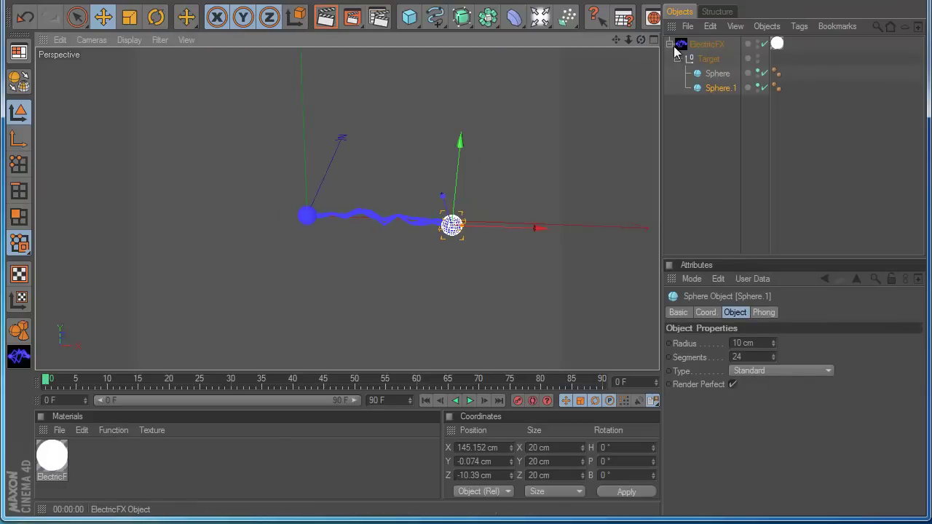
Duplicate the ElectricFX setup, move the copy's Sphere.1 to the lower left, and render
left_click(669, 43)
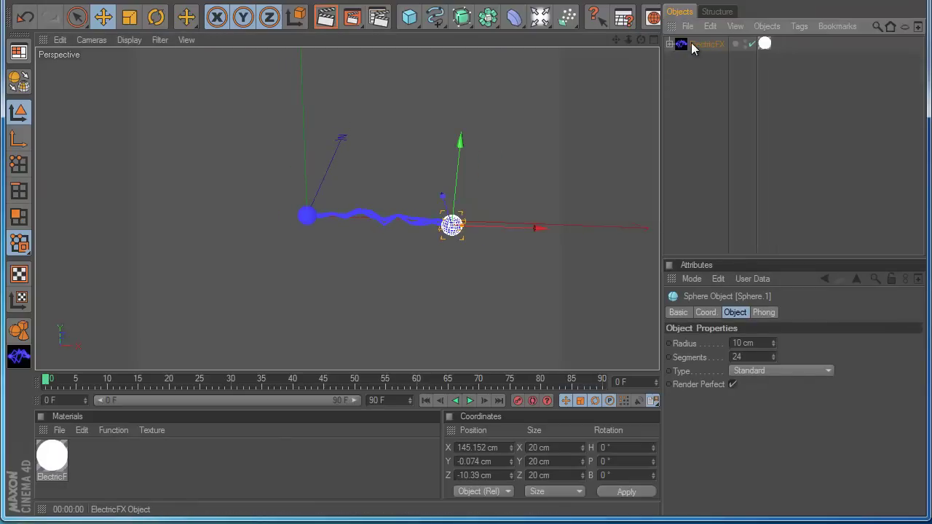
left_click_drag(697, 51, 697, 64, "ctrl")
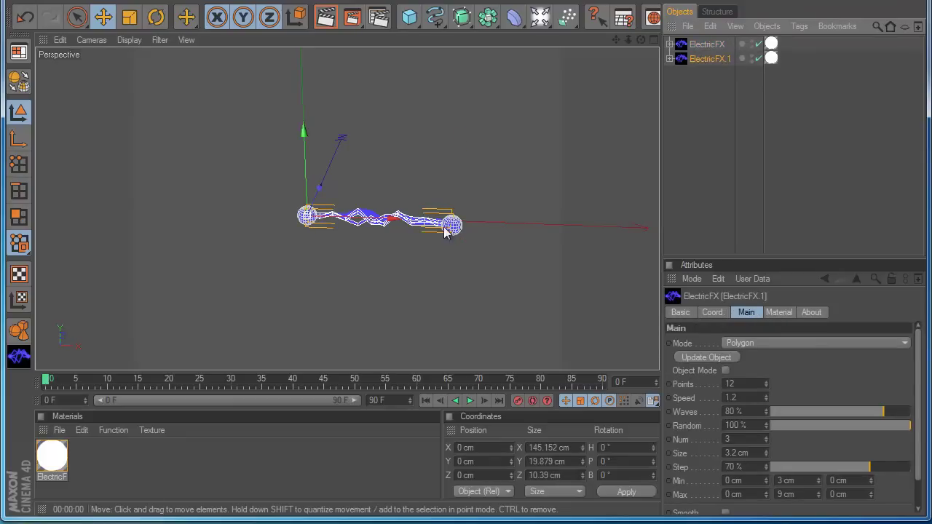
left_click(669, 58)
left_click(717, 102)
mouse_move(487, 229)
left_mouse_down()
mouse_move(193, 202)
mouse_move(170, 211)
left_mouse_up()
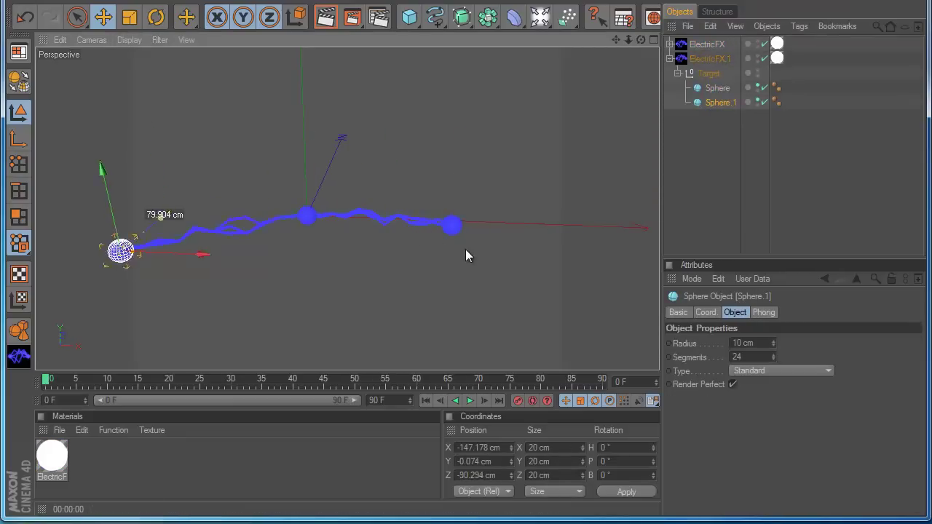
left_click(326, 17)
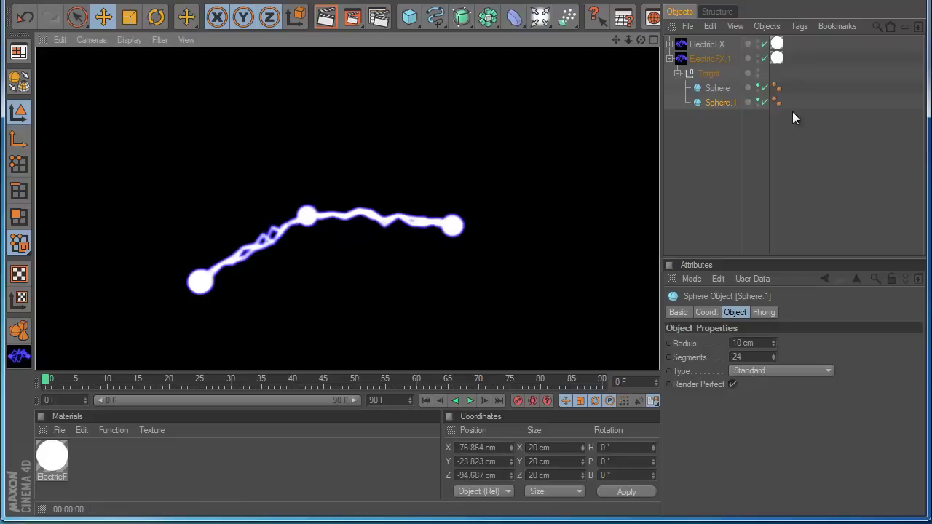
left_click(669, 44)
left_click(59, 430)
mouse_move(82, 272)
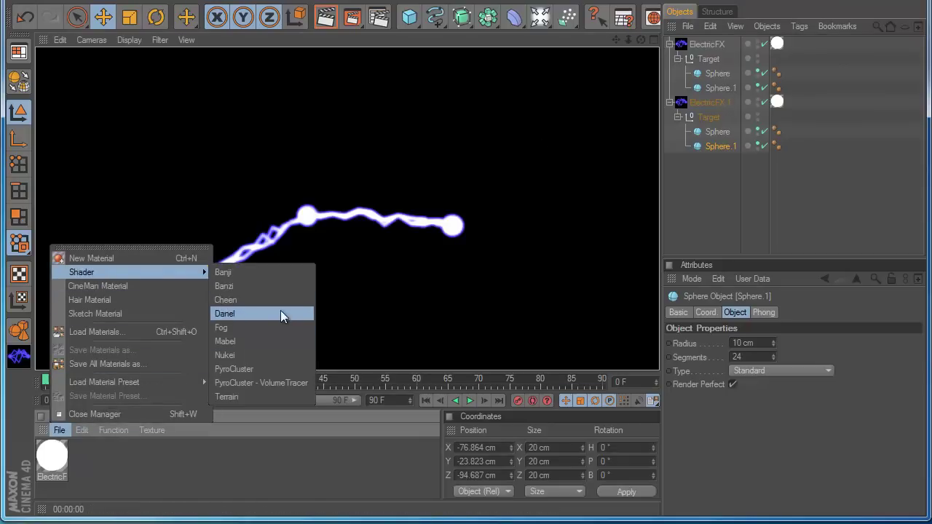
Create a Danel shader material, apply it to both Target groups, and render the view
left_click(280, 311)
left_click_drag(51, 455, 705, 60)
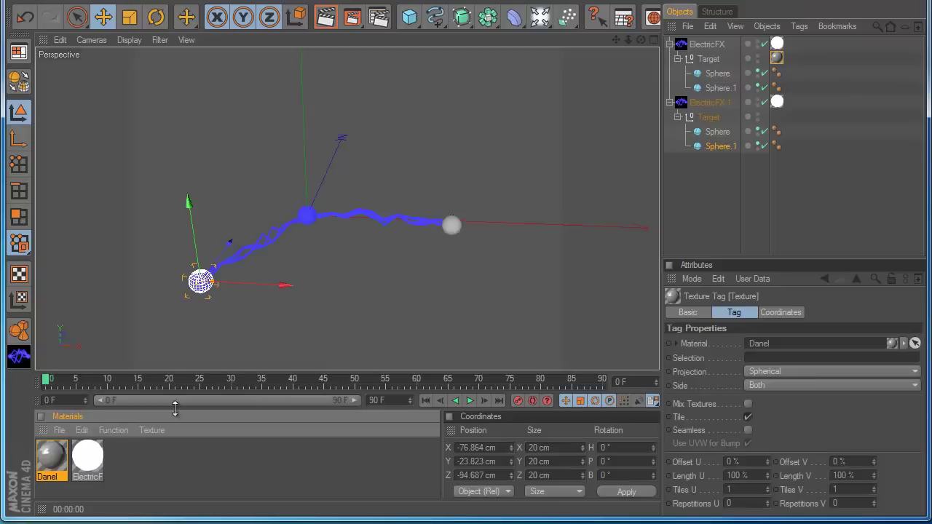
left_click_drag(64, 459, 705, 120)
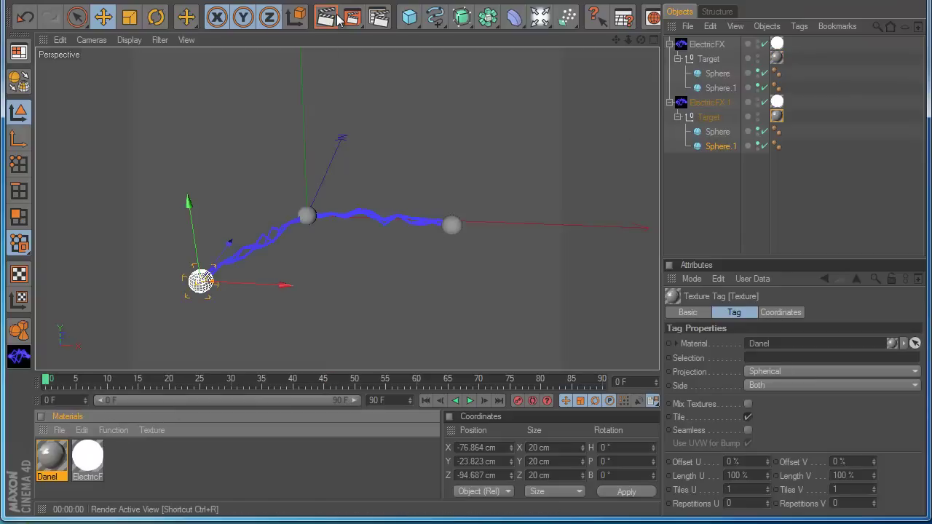
key("ctrl+r")
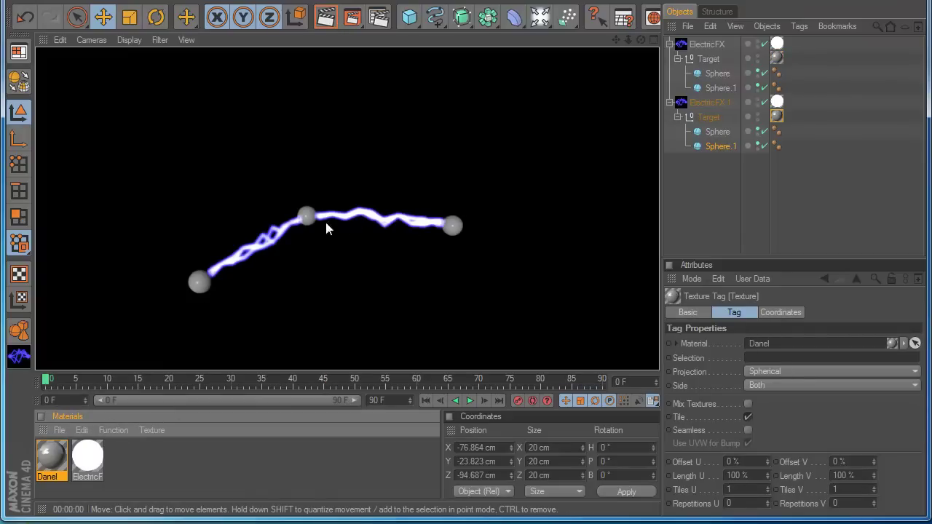
left_click(696, 196)
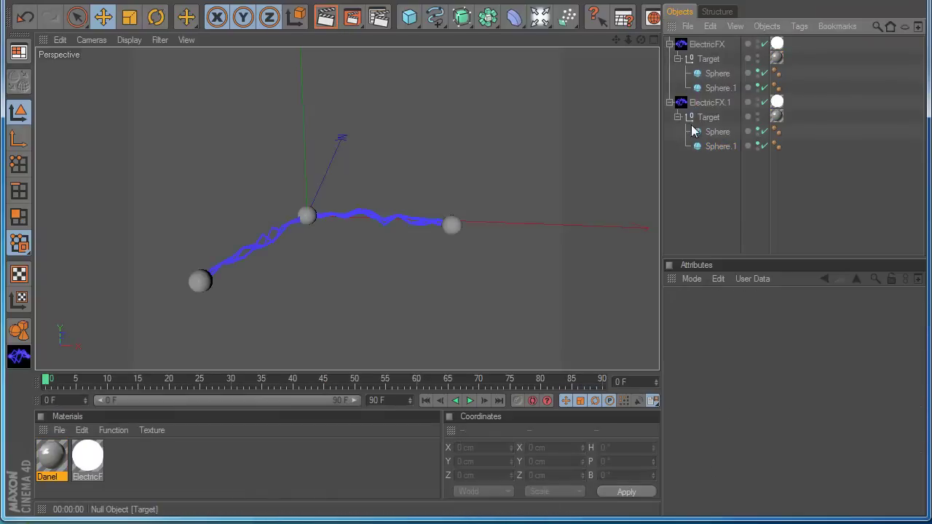
In a new project, nest a sphere under an ElectricFX object set to Object Mode
left_click(28, 2)
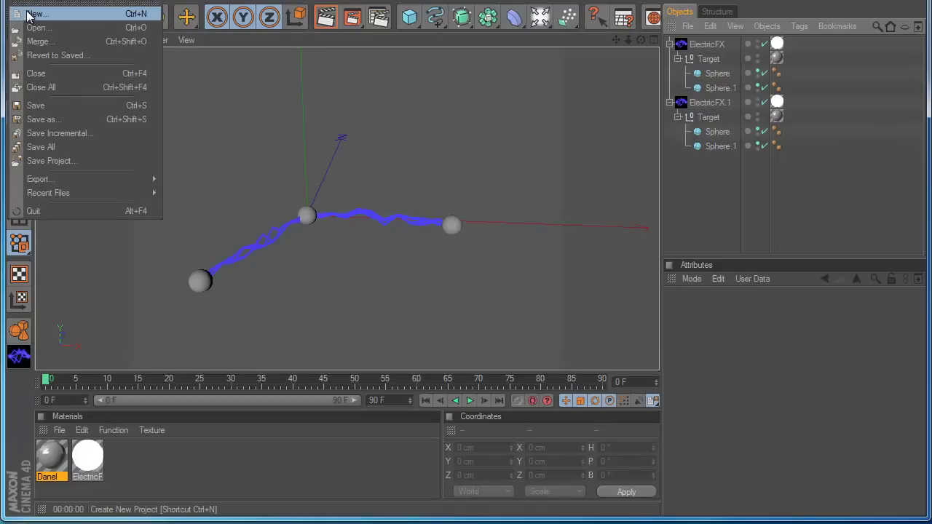
left_click(28, 13)
left_click(19, 355)
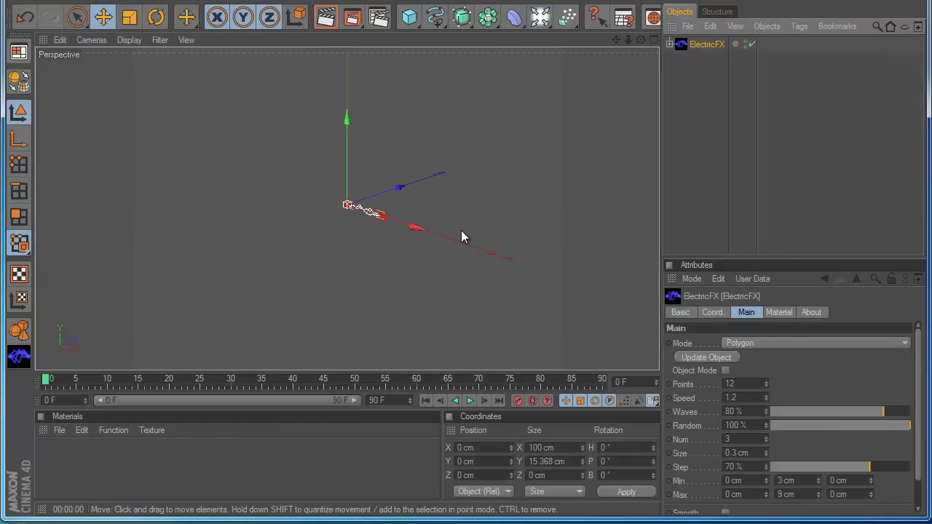
left_click(409, 17)
left_click(554, 33)
left_click(695, 58)
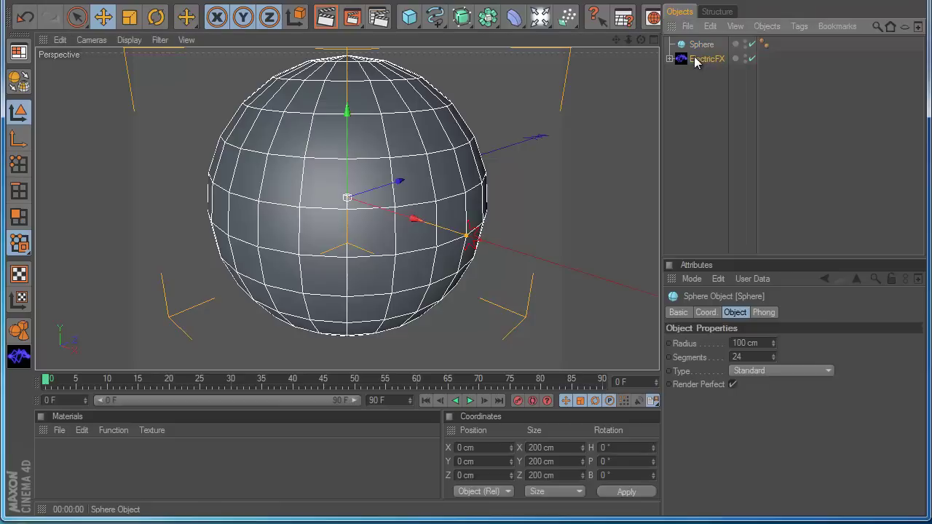
left_click(725, 370)
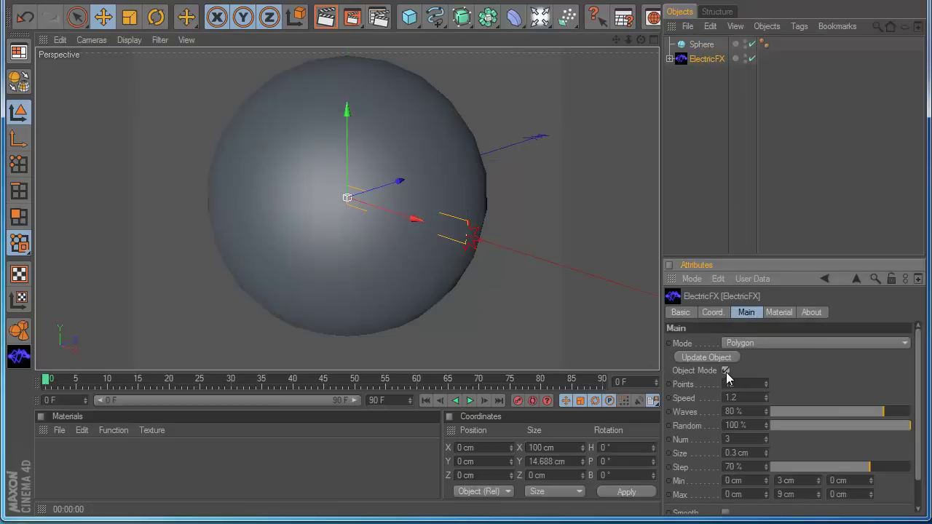
left_click_drag(701, 45, 701, 64)
left_click(703, 45)
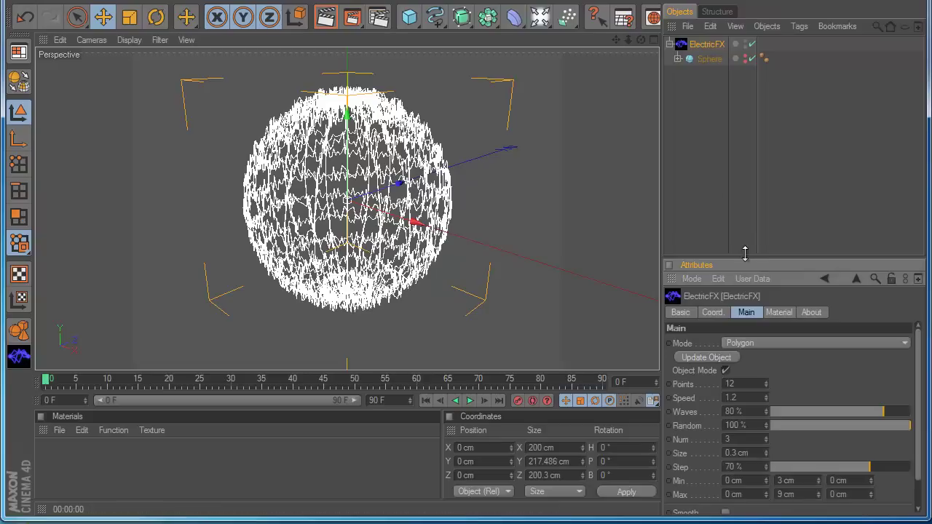
Create a new ElectricFX material and render the blue lightning-covered sphere
left_click(779, 312)
left_click(702, 399)
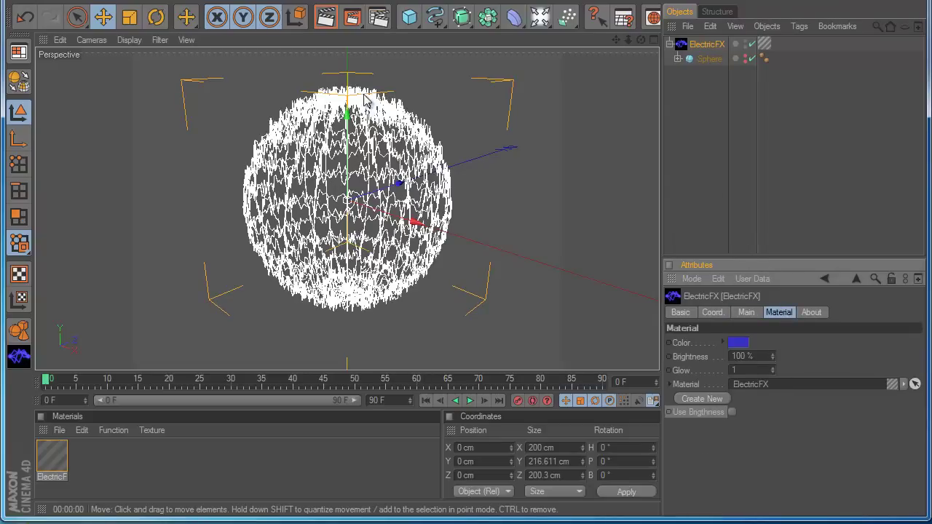
left_click(329, 20)
left_click(465, 247)
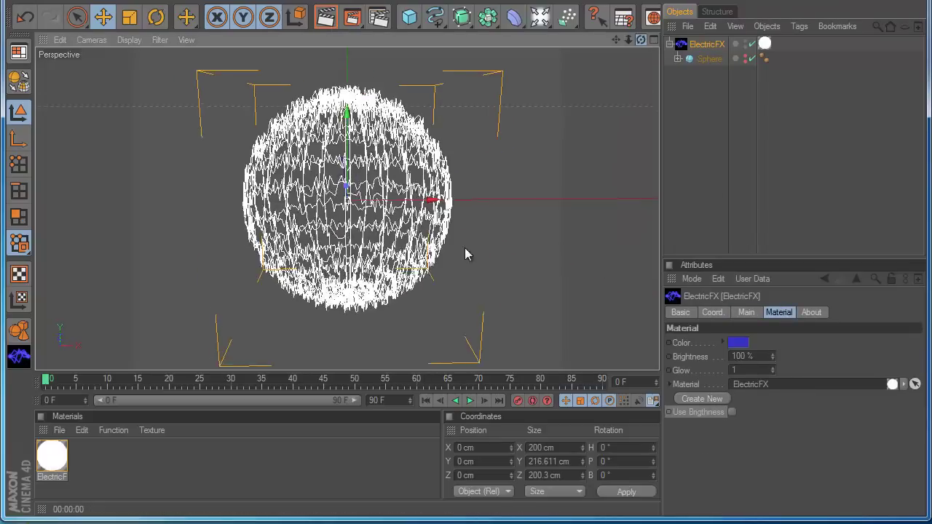
left_click(326, 17)
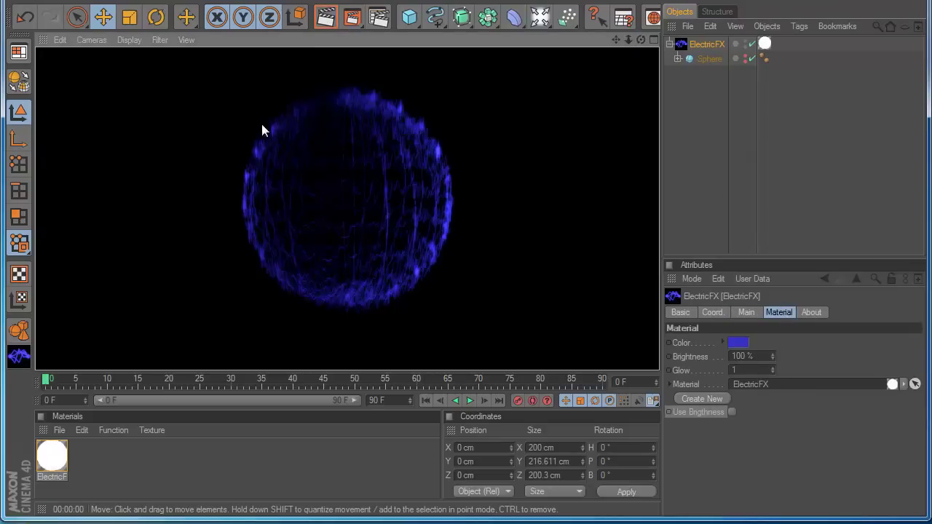
left_click(705, 45)
left_click(746, 313)
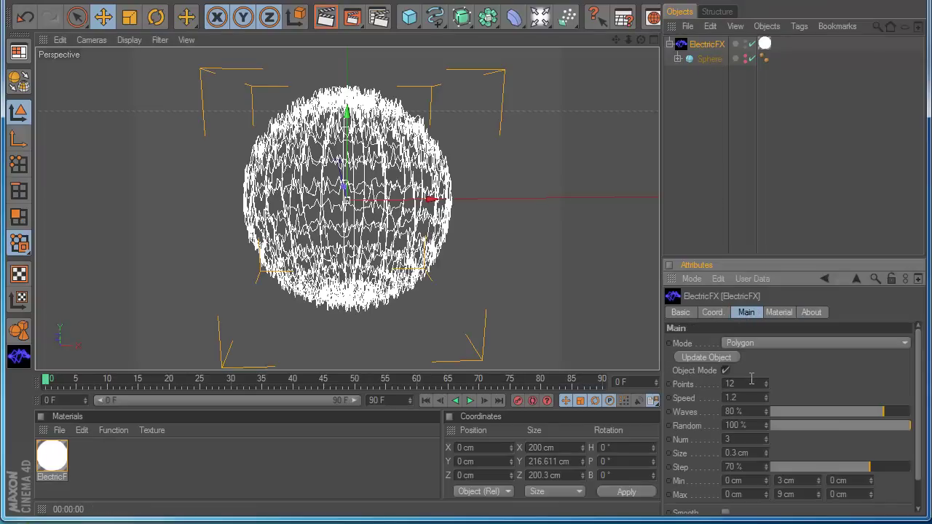
Regenerate the lightning with 5 points, play the animation, and render a frame
left_click(713, 359)
left_click(470, 401)
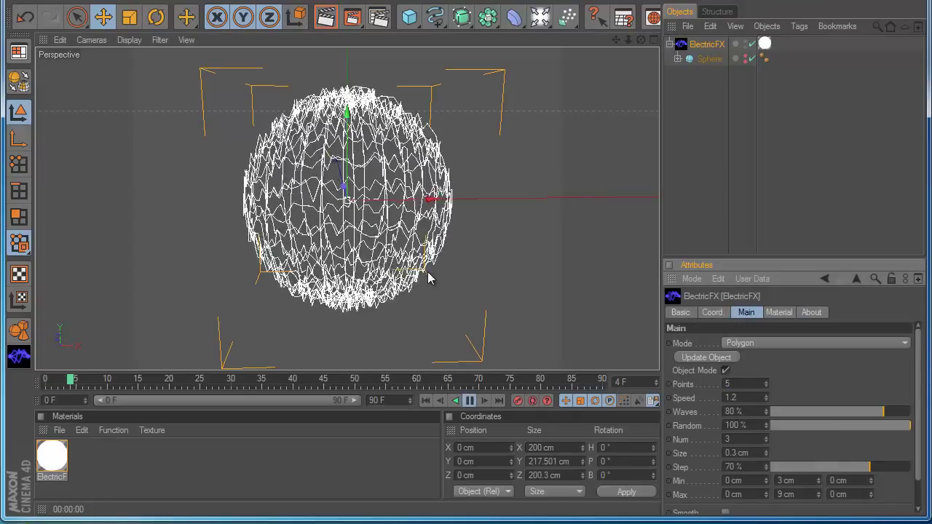
left_click(325, 16)
key("ctrl+r")
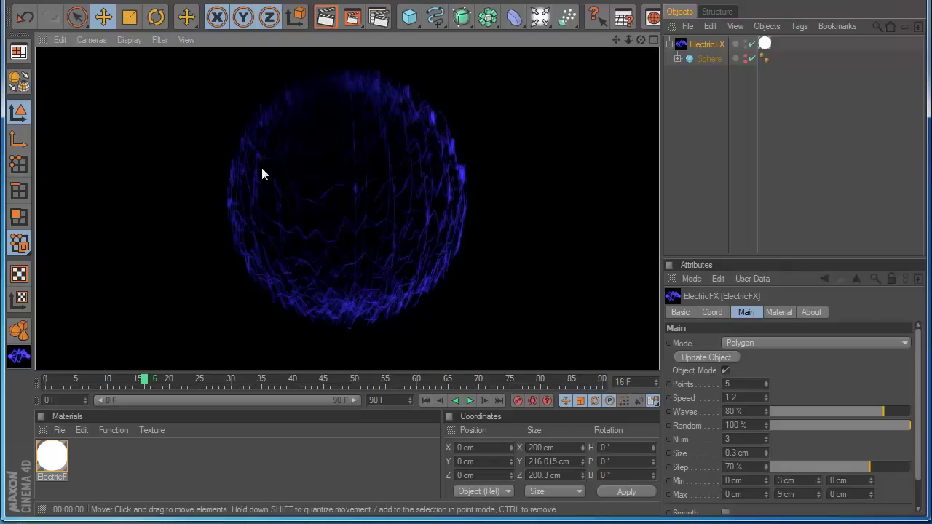
Set the lightning Size to 0.6 cm and Mode to High, rendering each change
double_click(743, 453)
type("0.6")
key("Return")
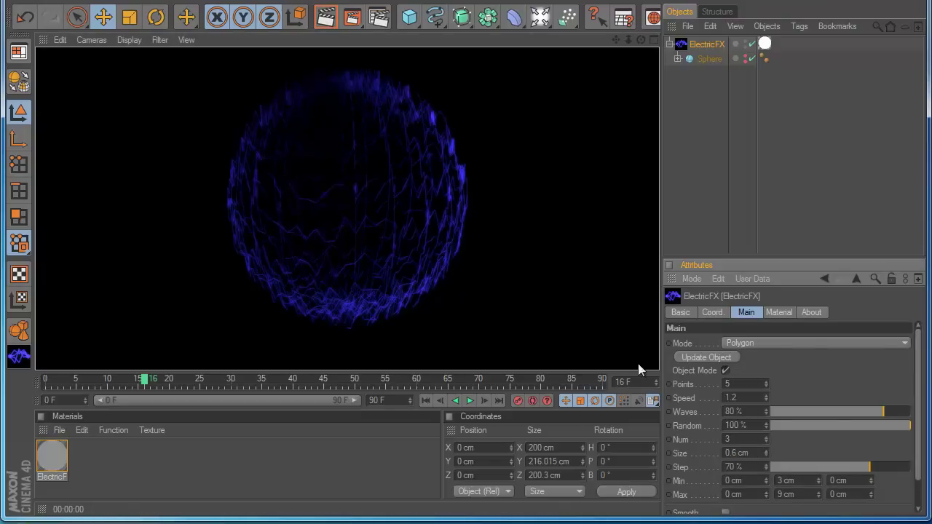
left_click(325, 16)
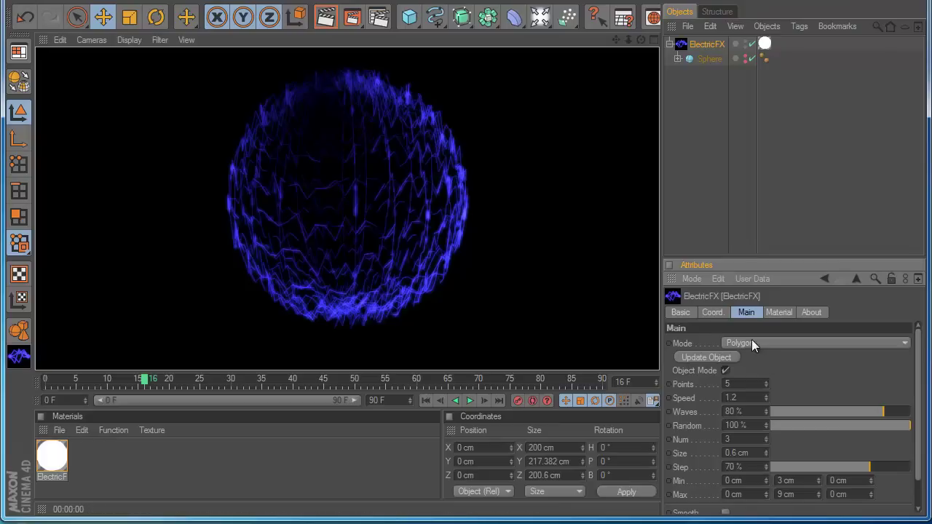
left_click(751, 341)
left_click(745, 383)
left_click(333, 24)
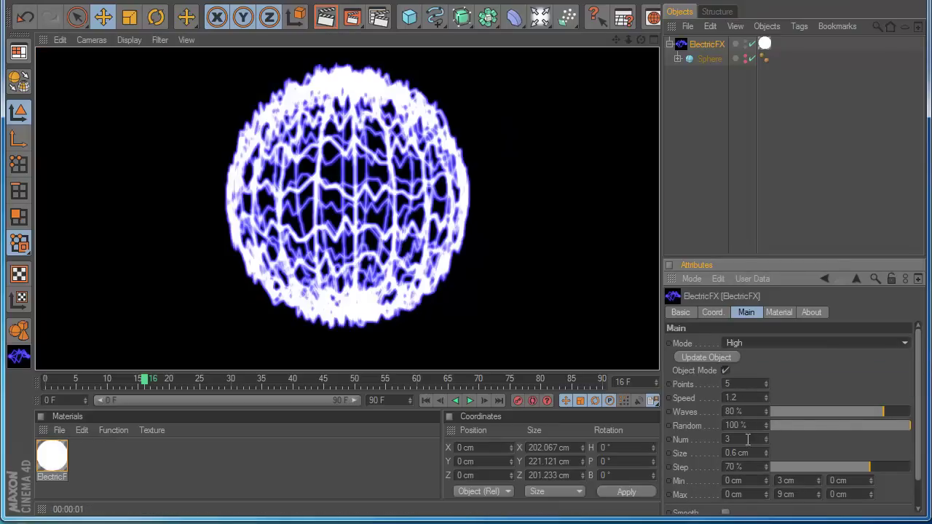
Reduce the lightning Size to 0.2 cm, render, and replay the animation from frame 0
double_click(739, 453)
type("0.2")
key("Return")
left_click(327, 18)
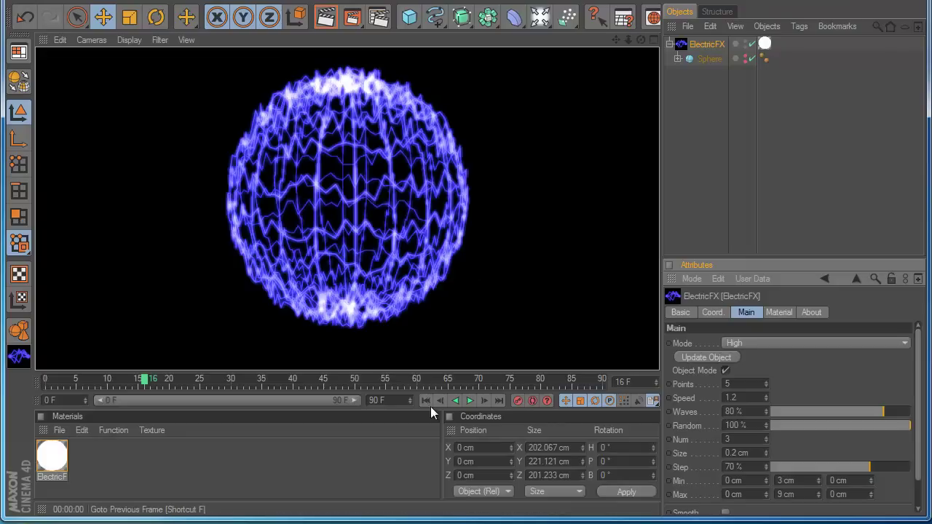
left_click(425, 400)
left_click(469, 401)
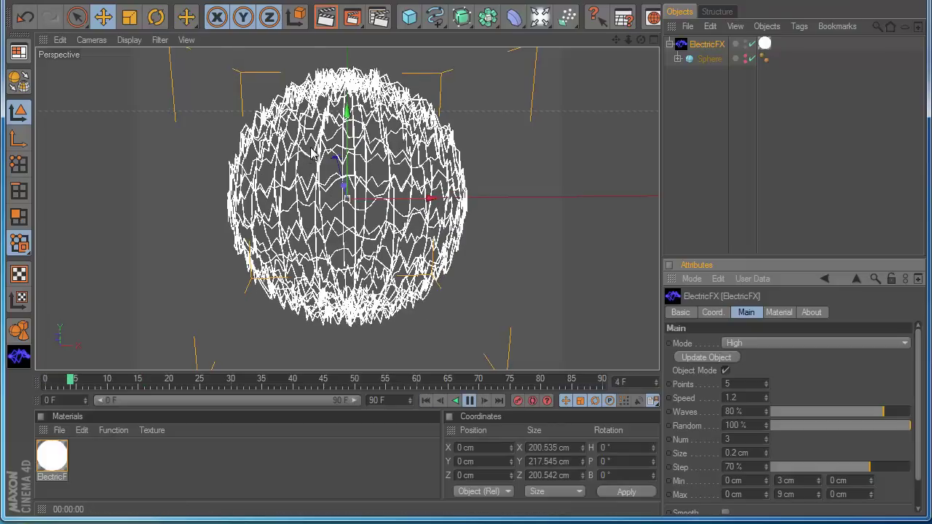
Switch to Polygon mode with Waves 63%, Random 56%, Speed 0.7, and lower Step
left_click(742, 342)
left_click(751, 371)
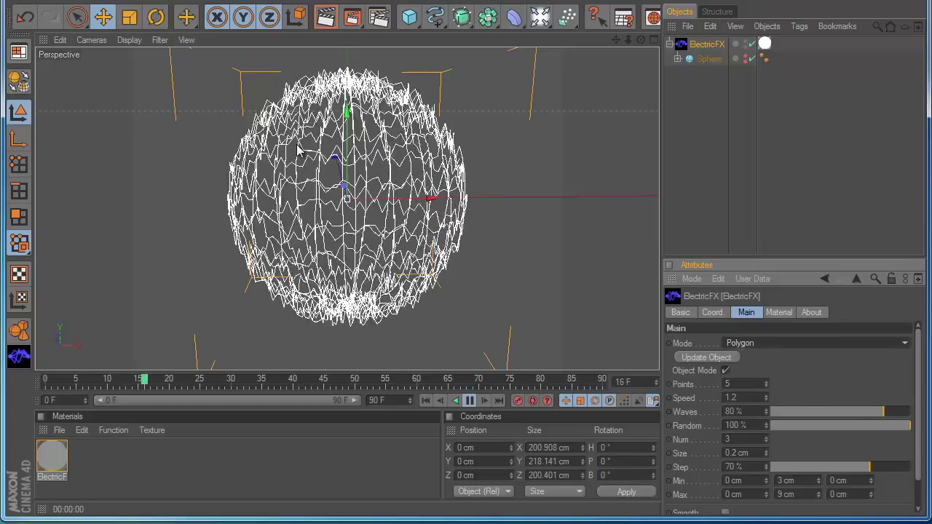
mouse_move(791, 412)
left_mouse_down()
mouse_move(860, 421)
mouse_move(851, 434)
left_mouse_up()
left_click_drag(769, 399, 768, 403)
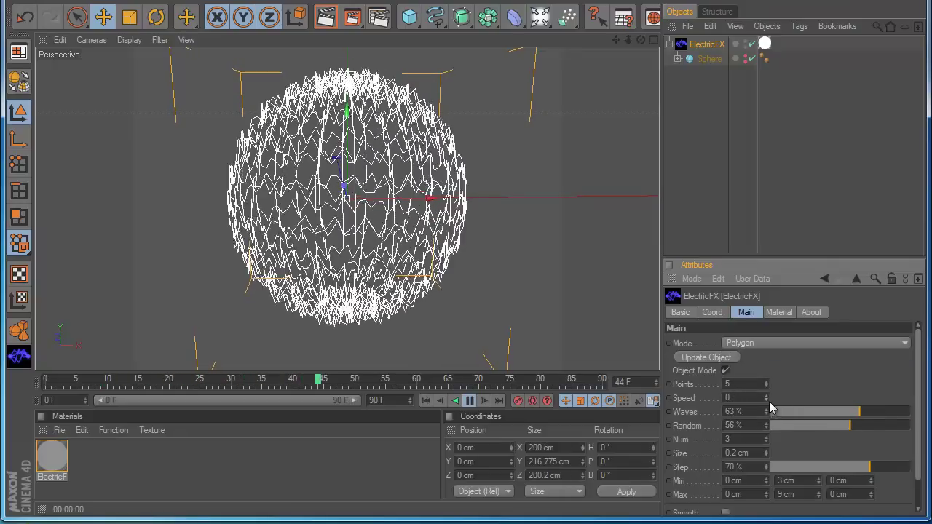
left_click(769, 401)
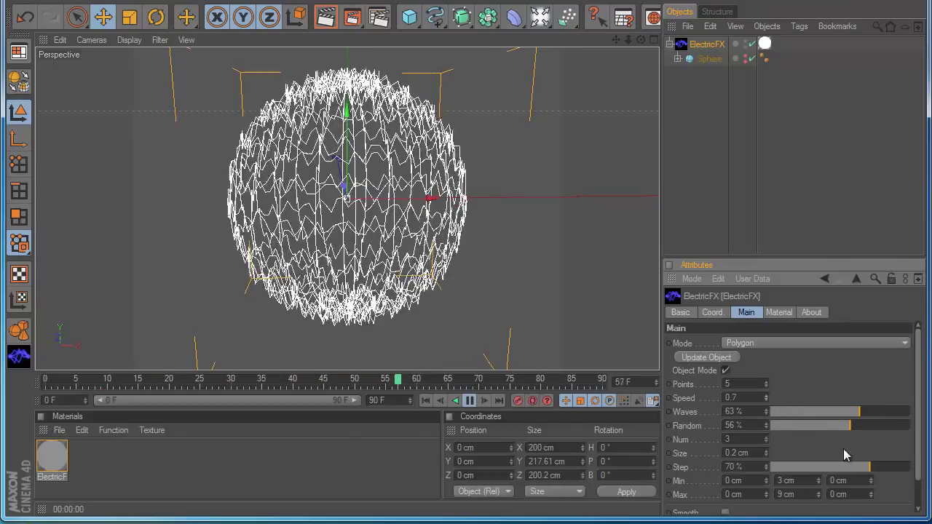
left_click(822, 468)
left_click(750, 207)
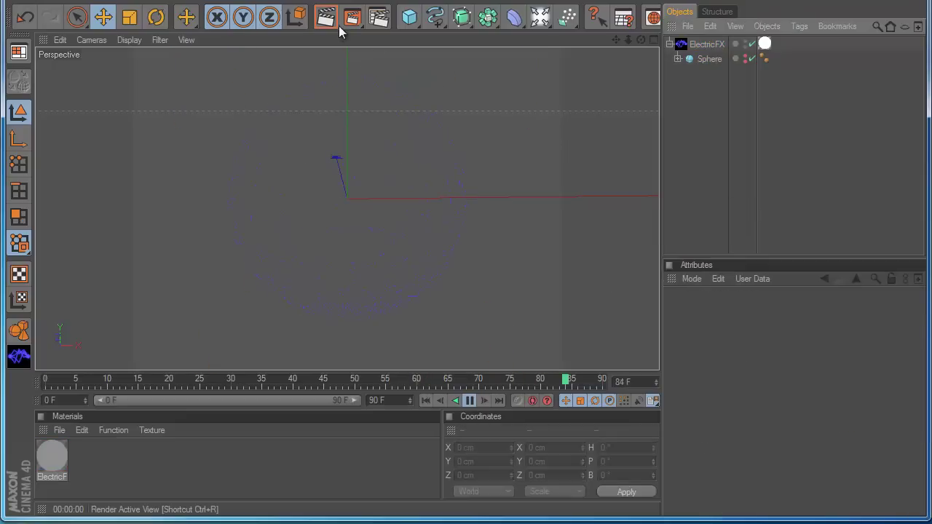
left_click(324, 20)
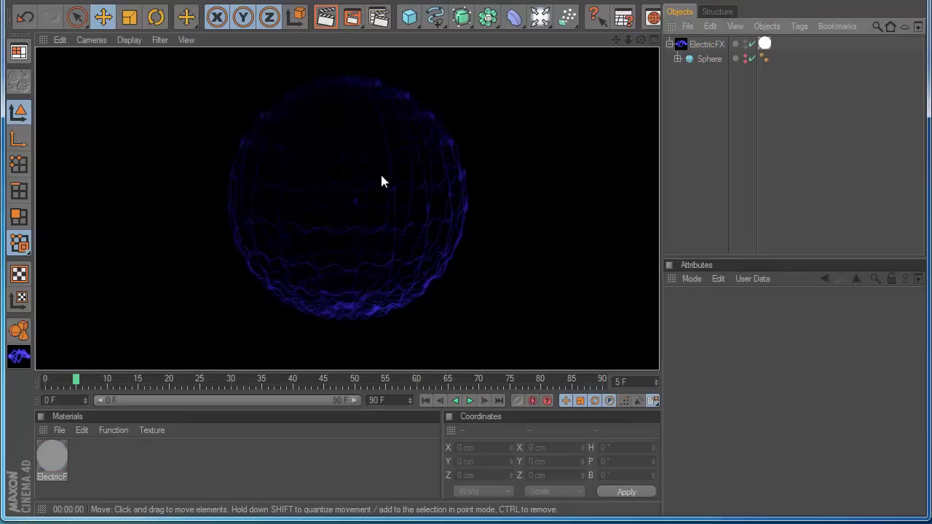
left_click(697, 46)
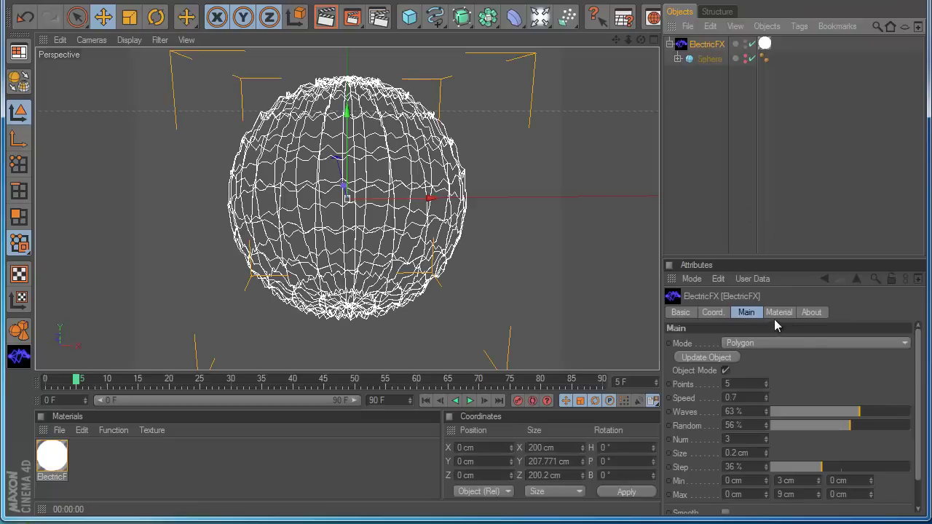
scroll(512, 210, "down", 2)
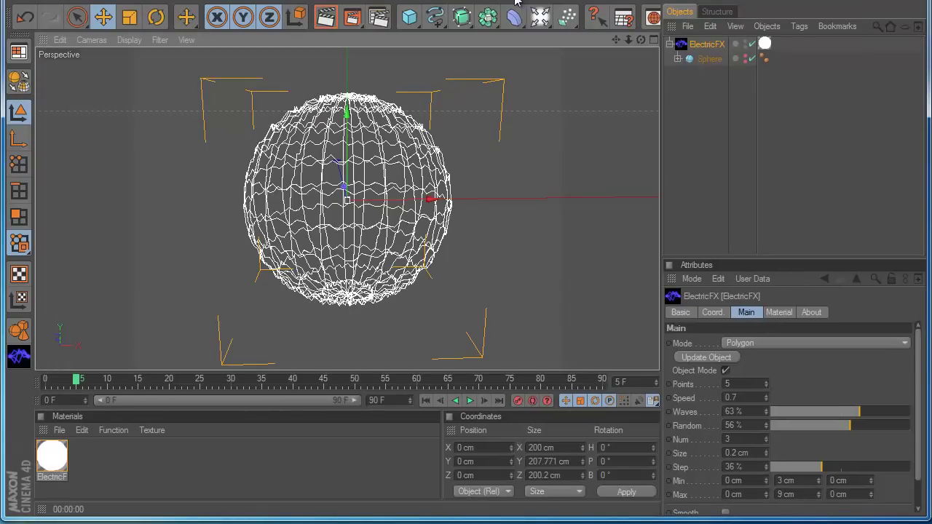
left_click(515, 2)
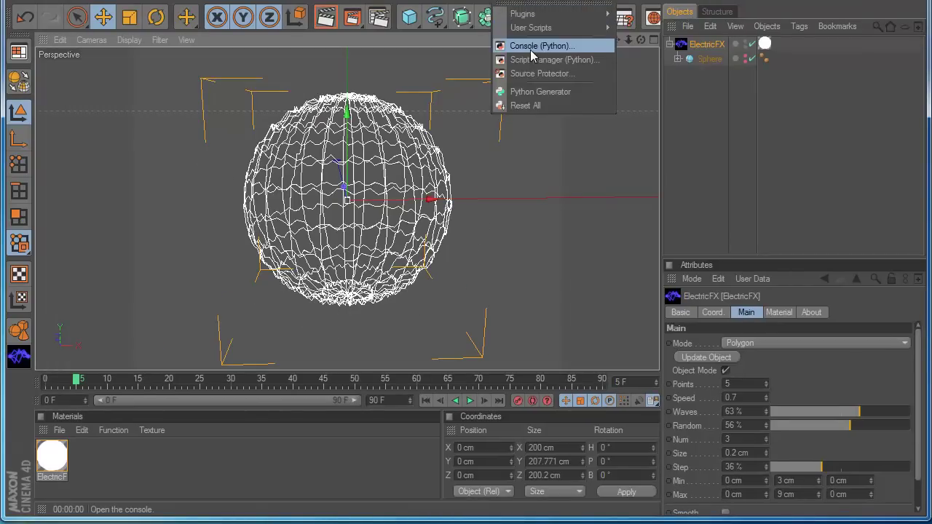
key("Escape")
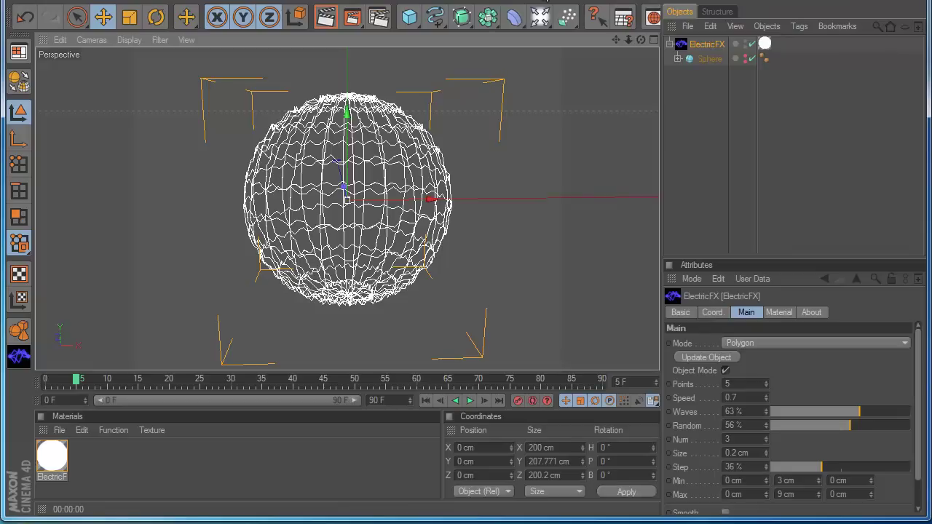
Switch to the two-pole lightning scene, render it, and play the animation from the start
left_click(546, 2)
left_click(591, 417)
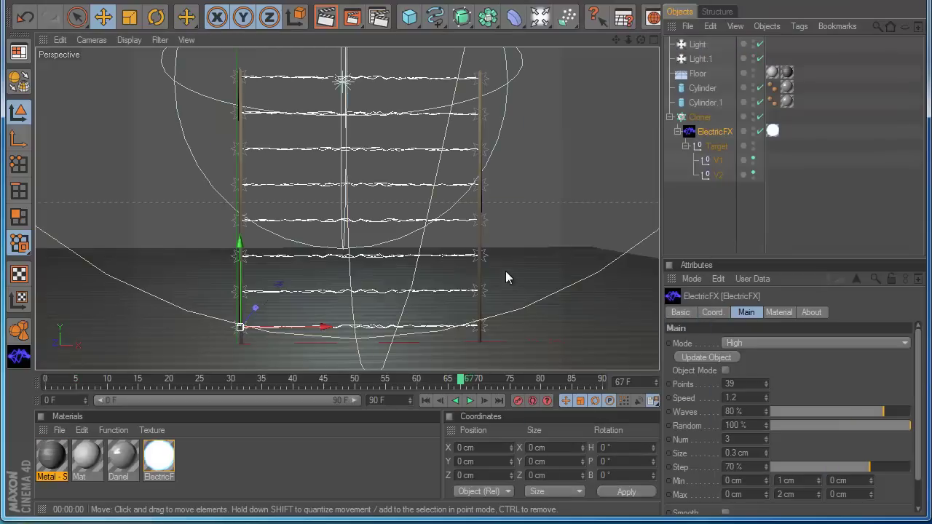
left_click(326, 17)
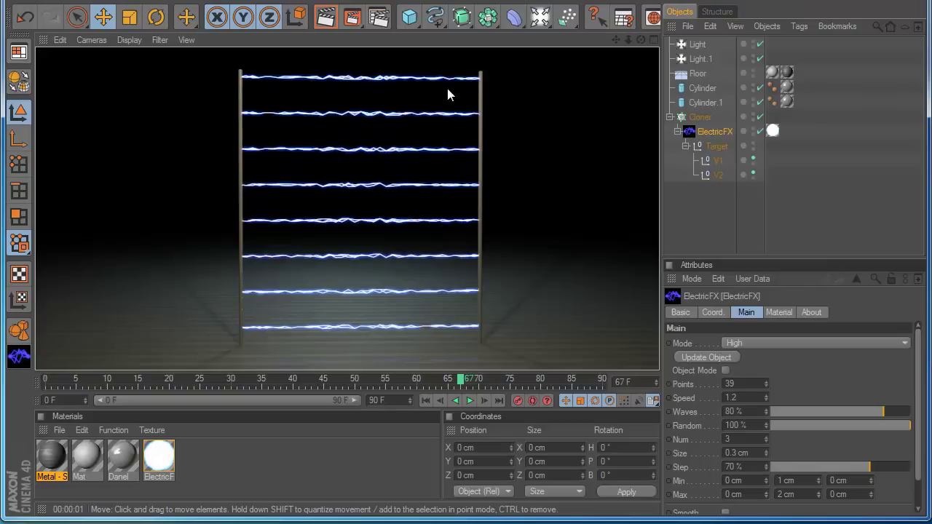
left_click(426, 401)
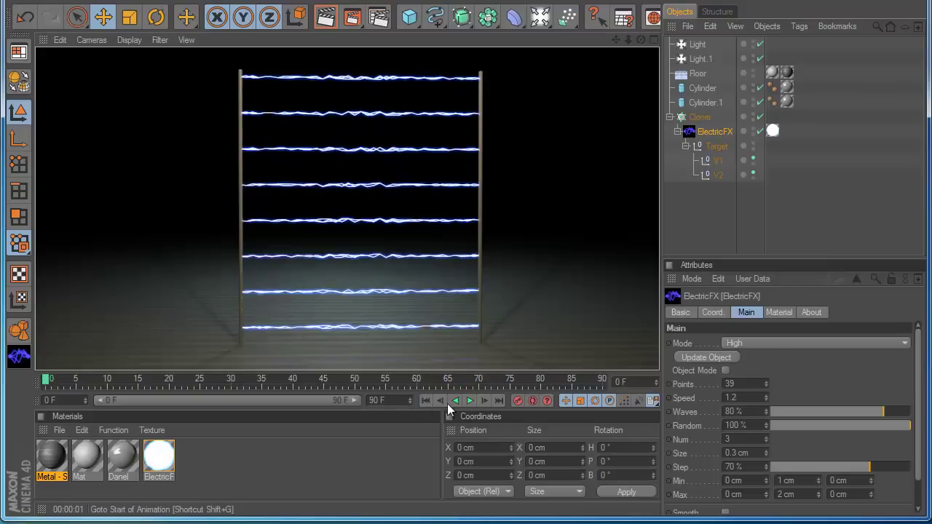
left_click(469, 400)
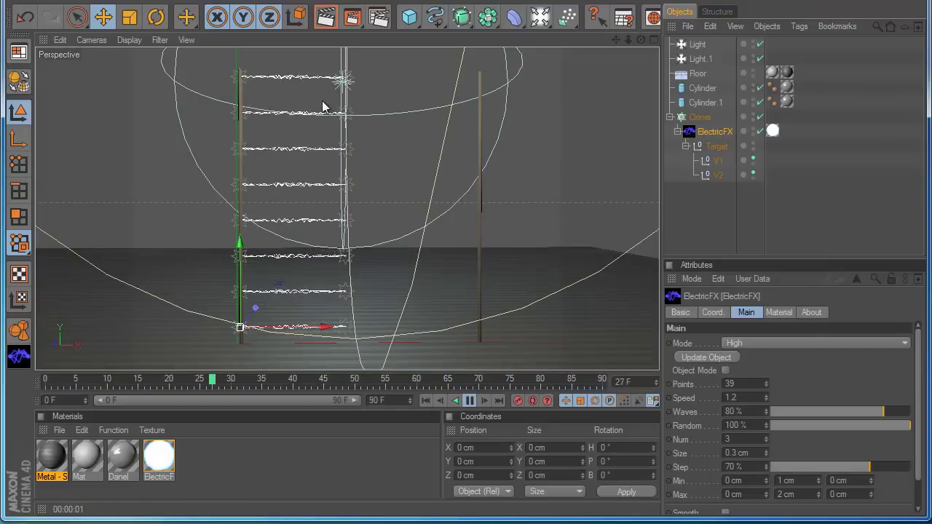
left_click(470, 400)
Switch to TestL2.c4d, play its animation from the start, and render a frame
left_click(543, 3)
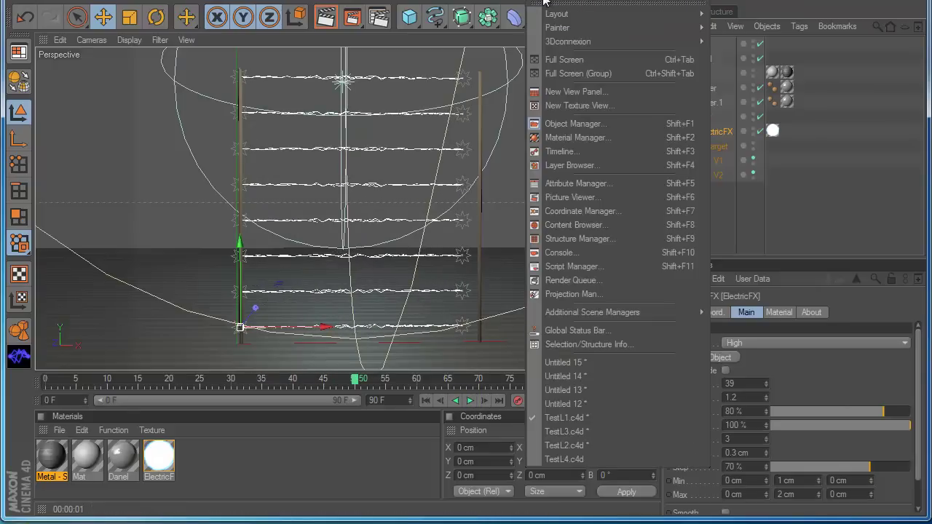
left_click(575, 446)
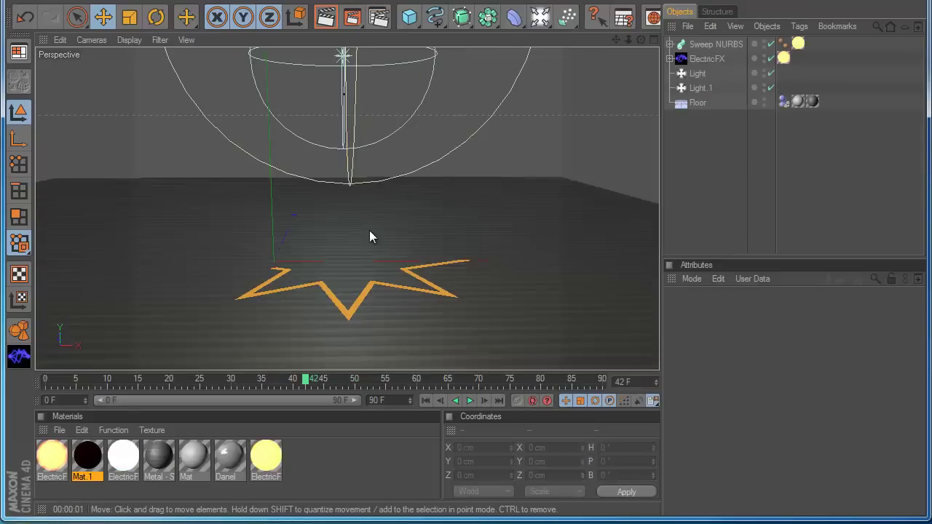
left_click(425, 400)
left_click(470, 401)
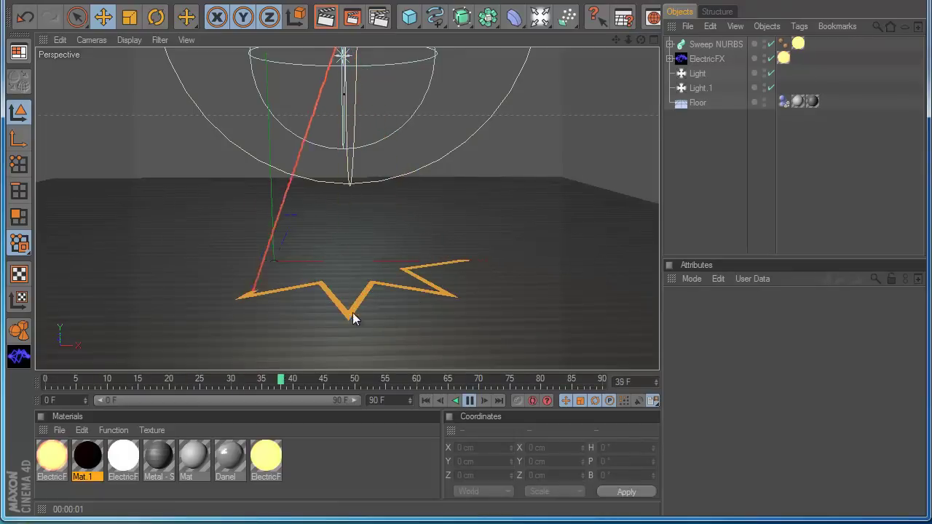
left_click(471, 405)
left_click(325, 17)
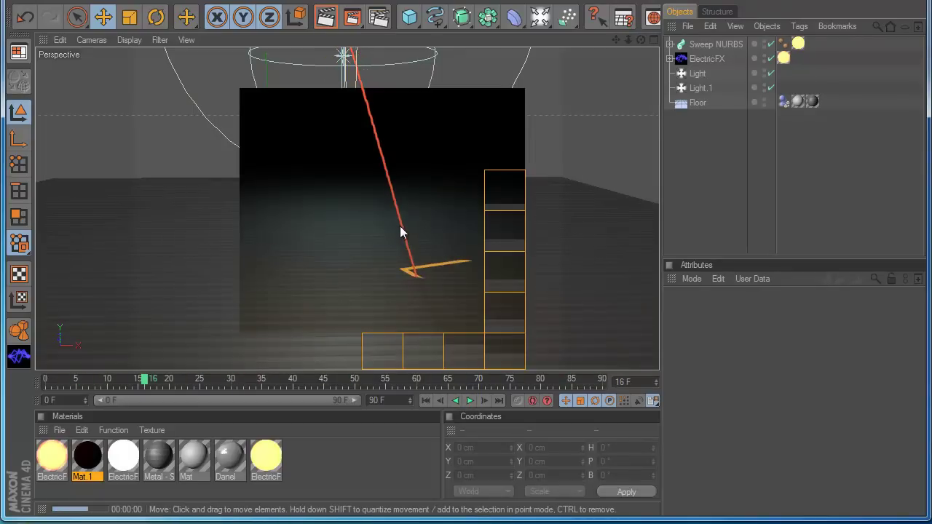
Change the ElectricFX mode, set the lightning colour to green, and render
left_click(706, 59)
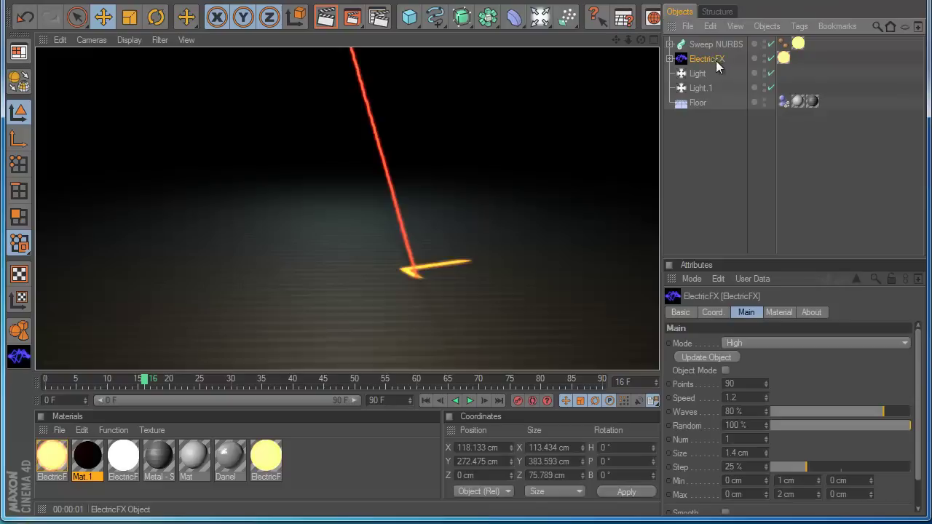
left_click(761, 343)
left_click(761, 369)
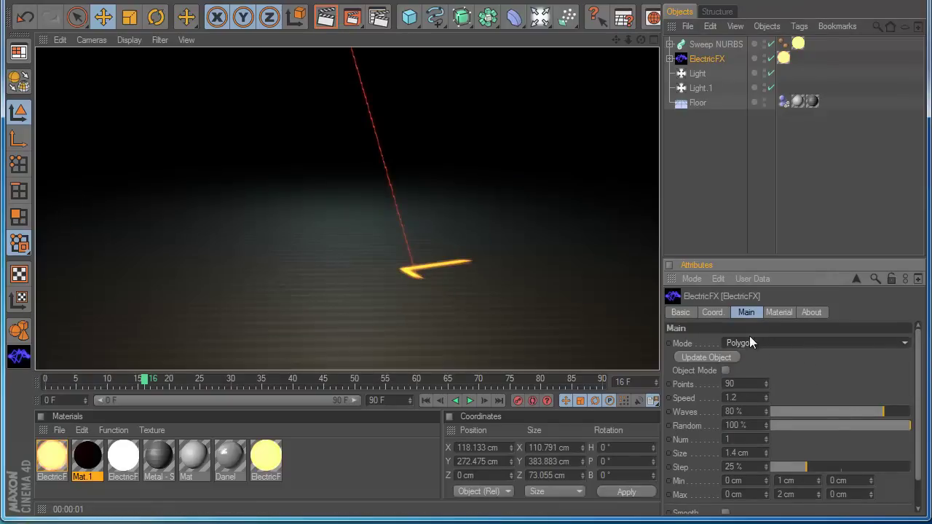
left_click(723, 343)
left_click(757, 384)
left_click(779, 312)
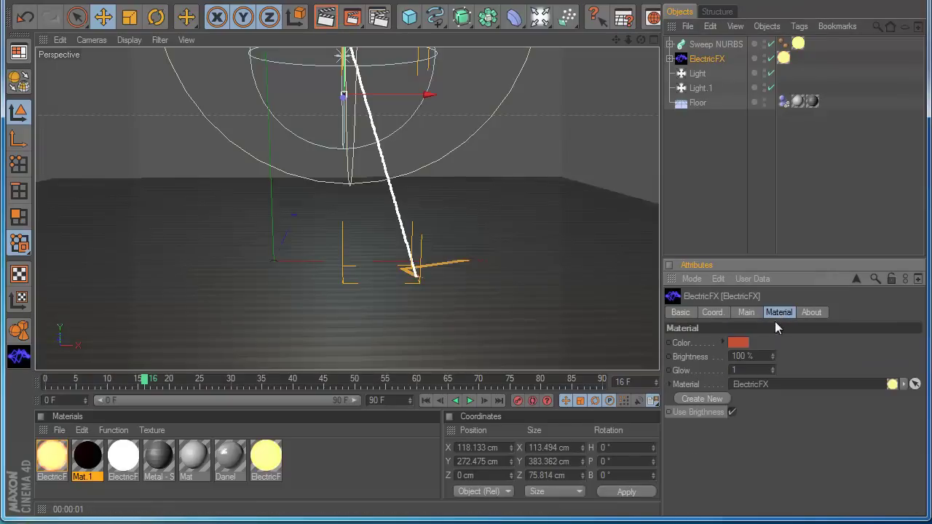
left_click(738, 342)
left_click(729, 314)
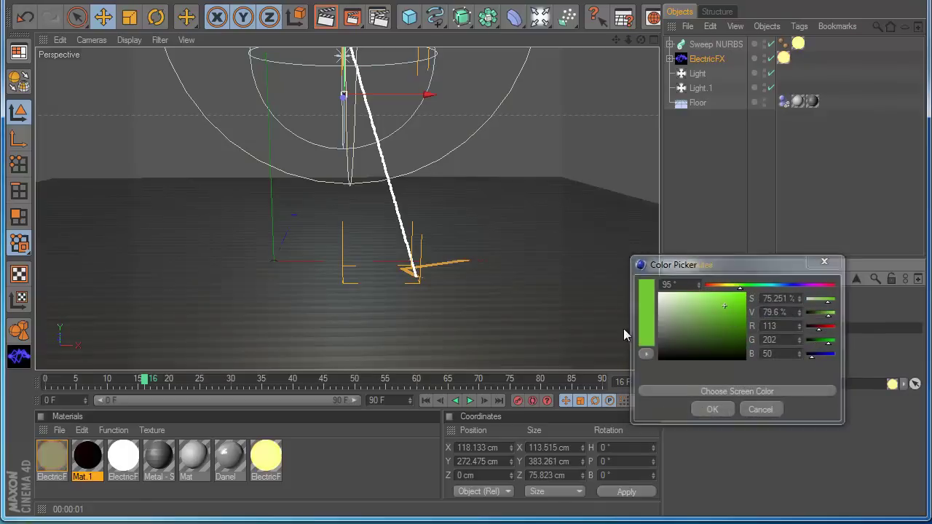
left_click(327, 16)
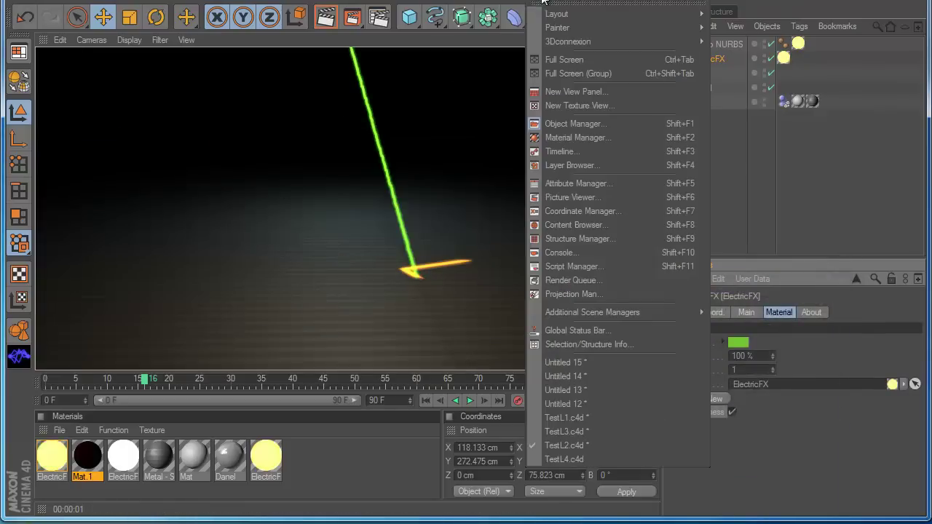
Switch to TestL3.c4d and play its N4D lightning animation from the start, then stop
left_click(555, 1)
left_click(579, 434)
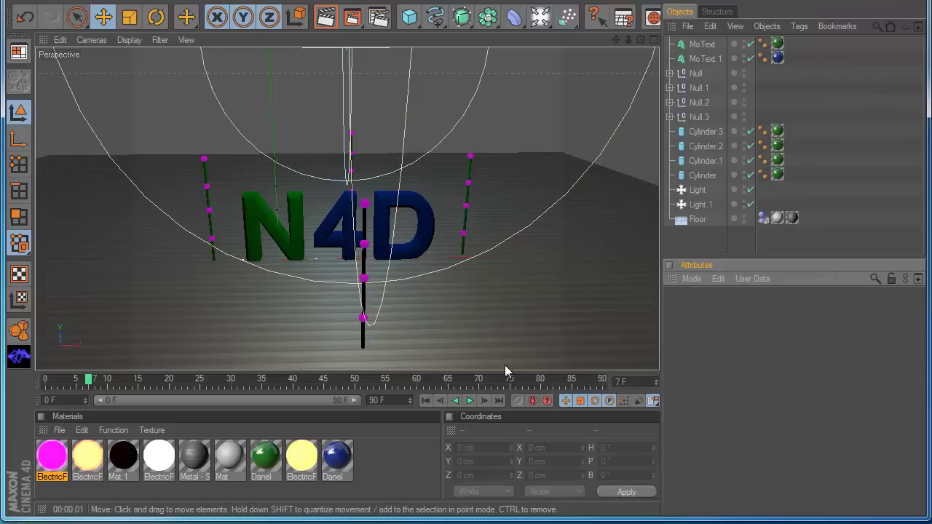
left_click(426, 401)
left_click(470, 401)
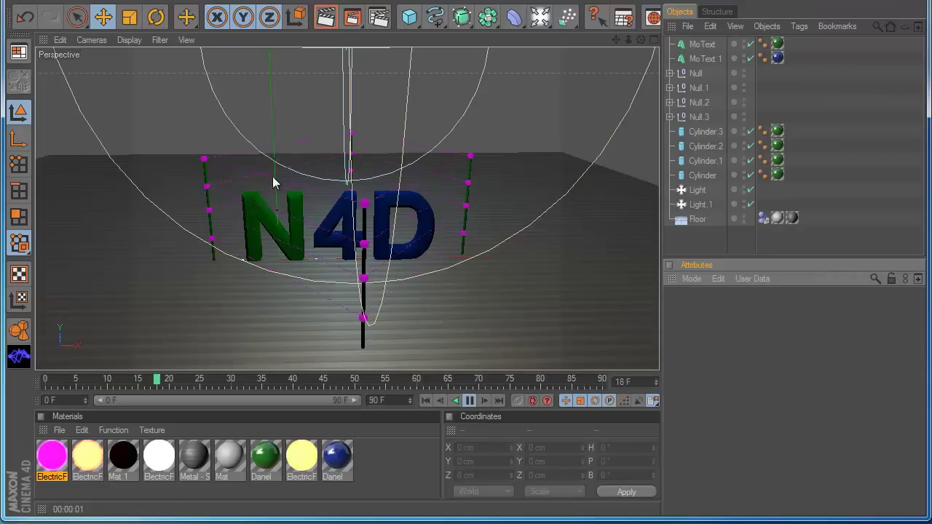
left_click(470, 401)
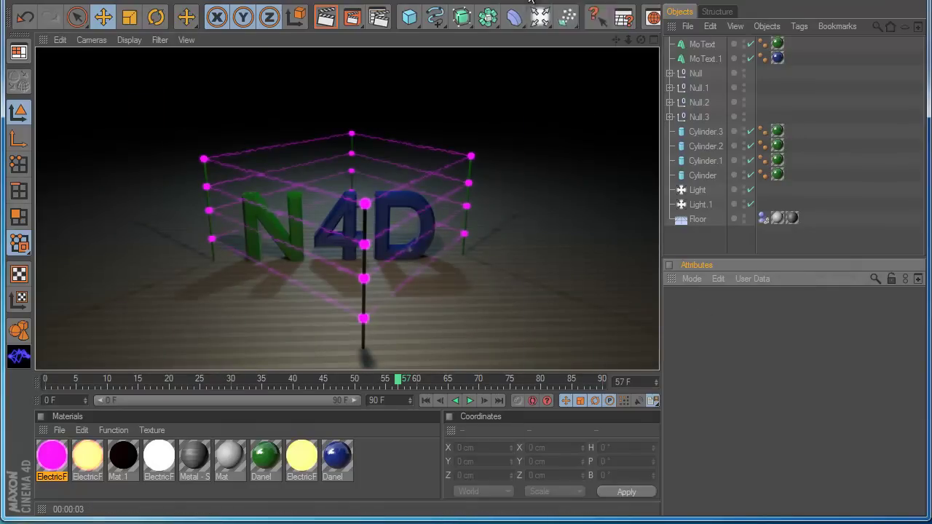
Switch to TestL4.c4d, play the animation, and render the lightning spheres
left_click(554, 10)
left_click(600, 459)
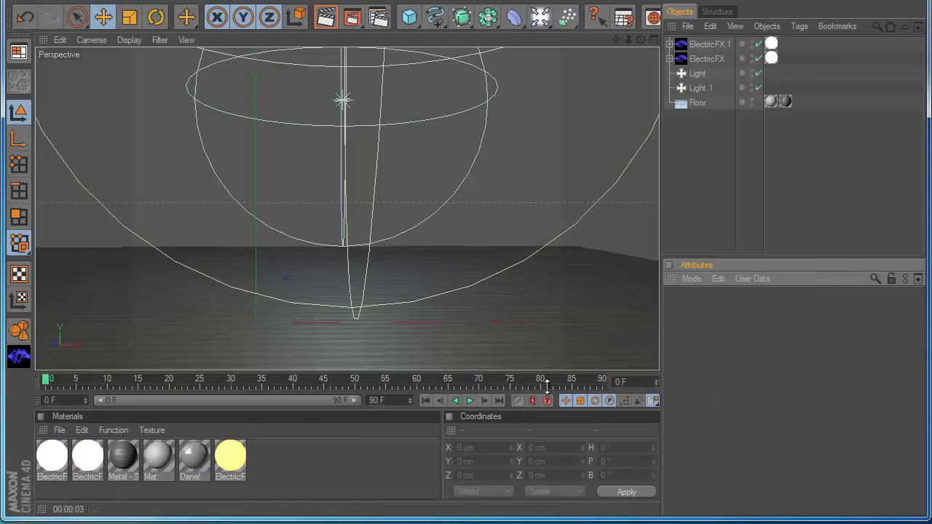
left_click(469, 401)
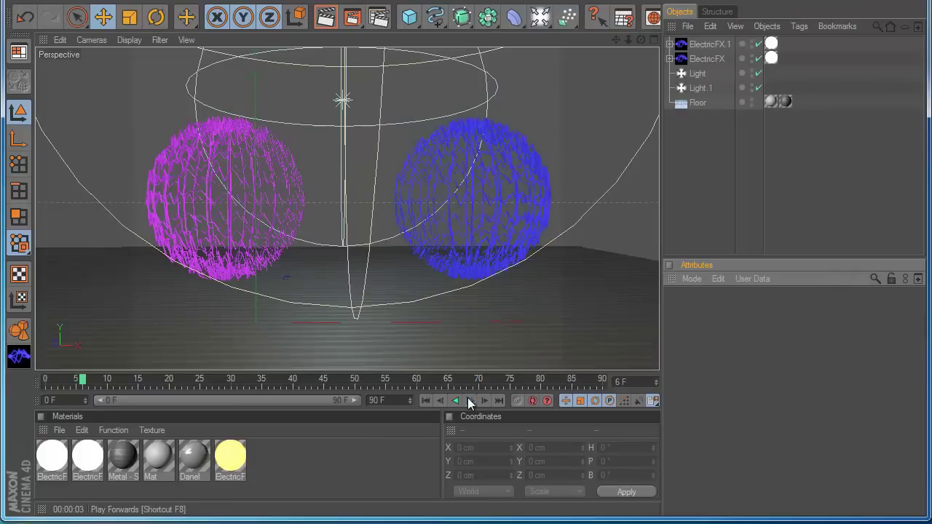
left_click(352, 19)
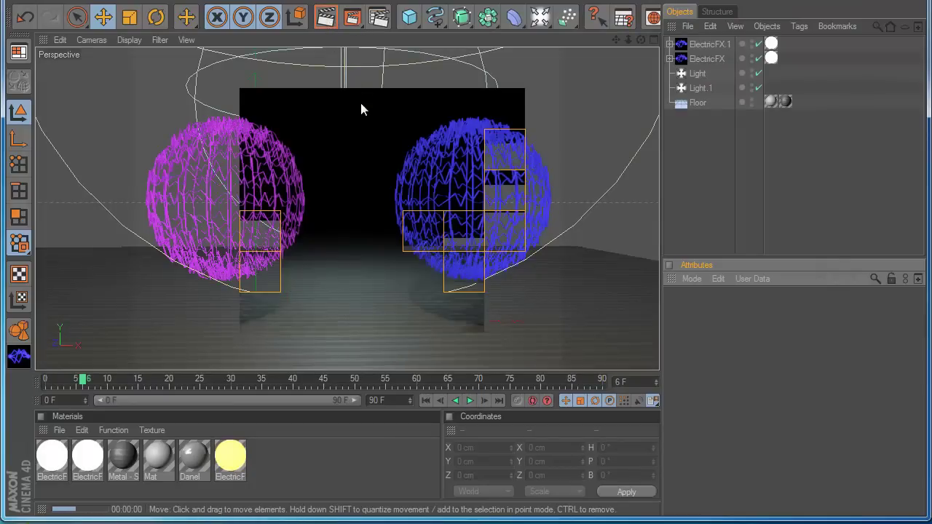
scroll(280, 270, "down", 3)
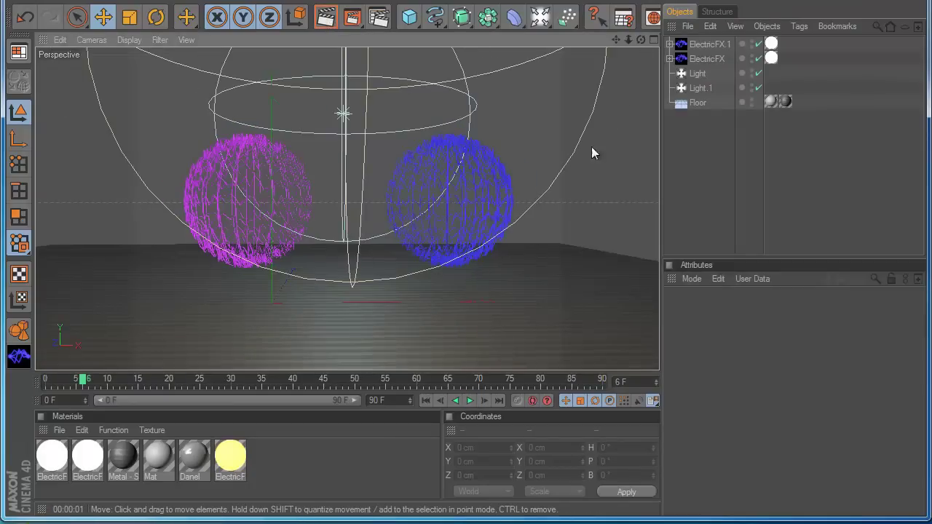
Raise both ElectricFX spheres above the floor and add dynamics body tags to them and the Floor
left_click(706, 59)
left_click(710, 43, "shift")
left_click_drag(353, 138, 468, 253)
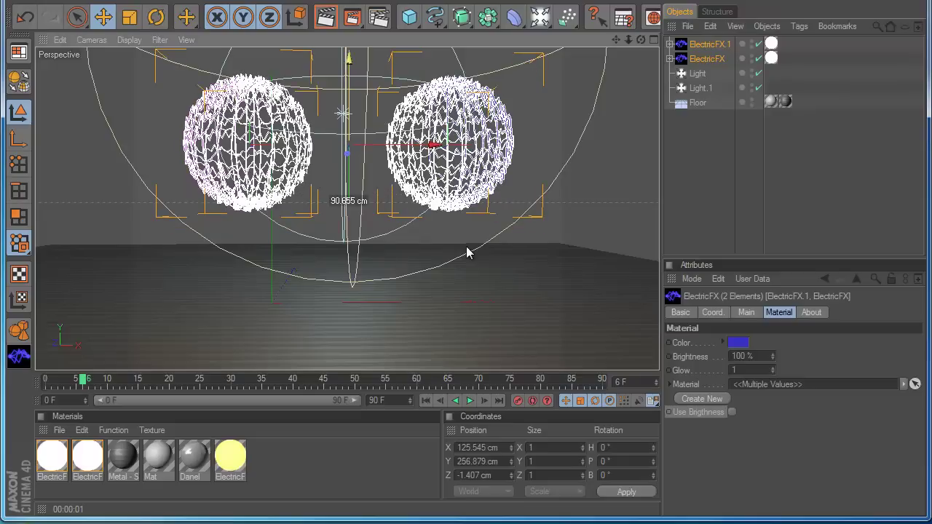
right_click(714, 45)
mouse_move(761, 138)
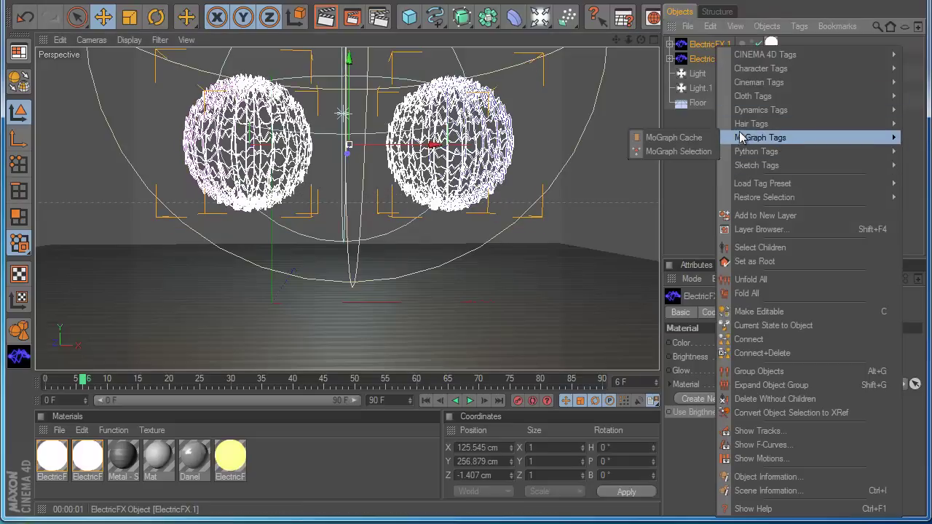
left_click(674, 109)
right_click(702, 104)
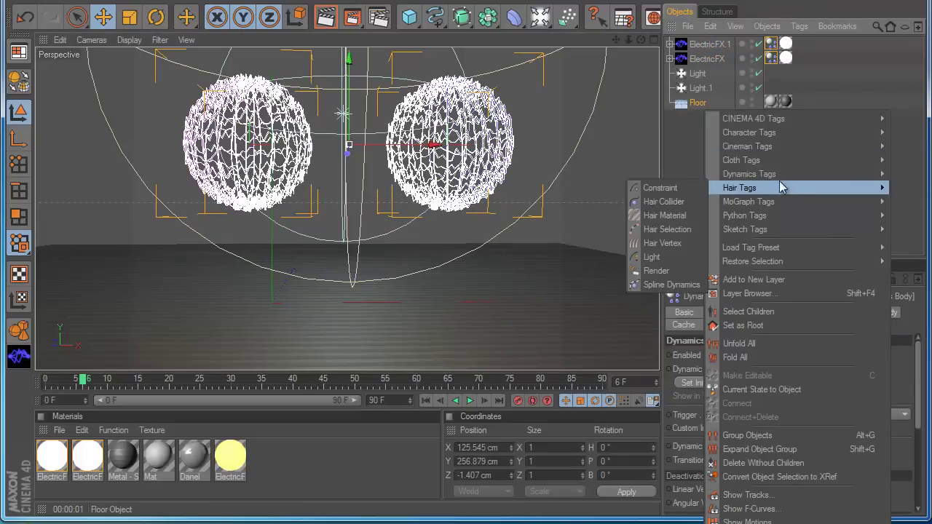
left_click(684, 173)
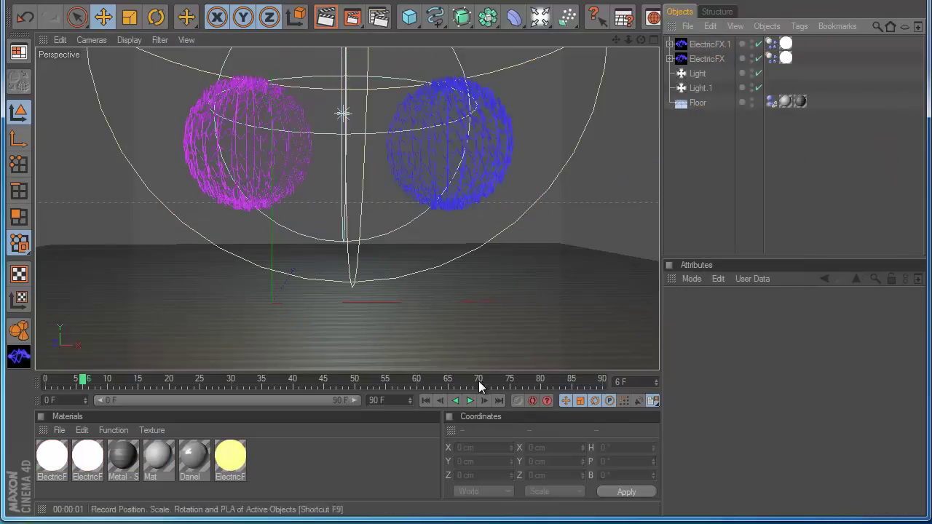
Play the animation until the spheres fall, then stop and render the view
left_click(469, 401)
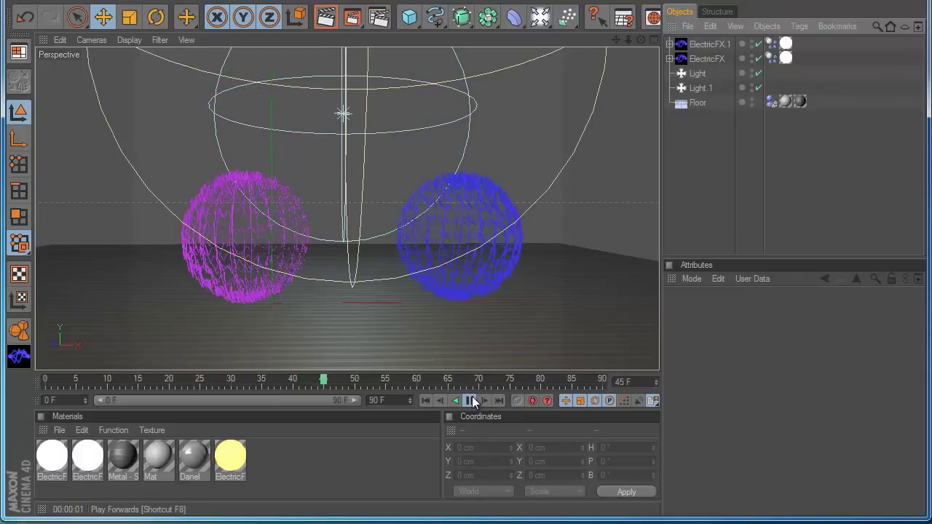
left_click(470, 401)
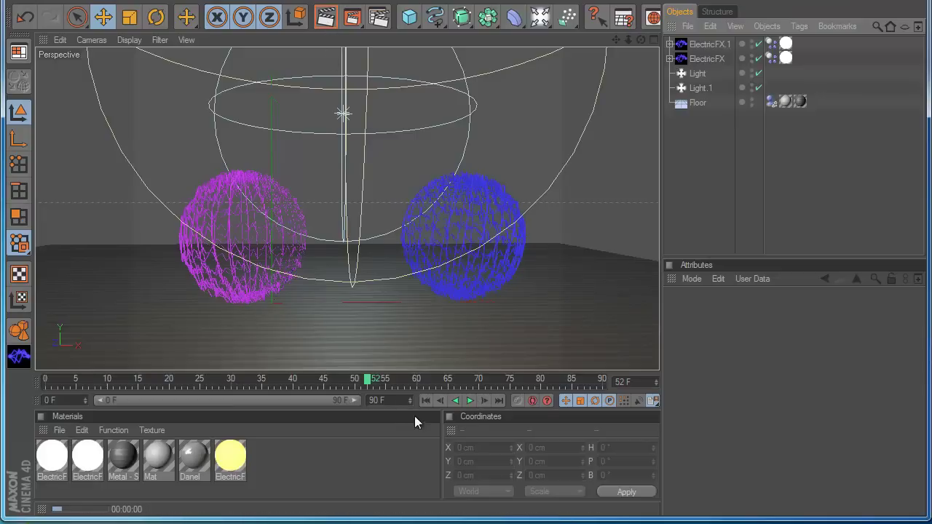
key("ctrl+r")
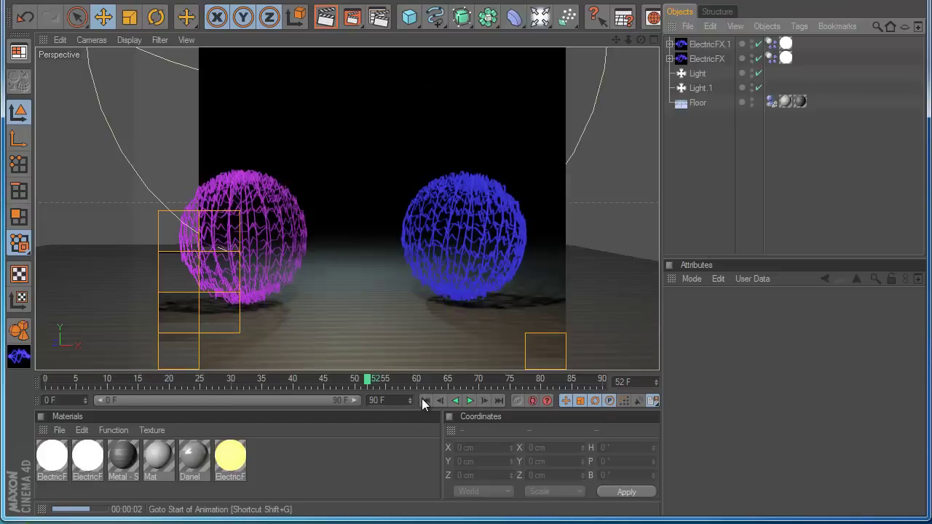
Start a new scene with an ElectricFX lightning object set to Spline mode
left_click(425, 400)
left_click(22, 2)
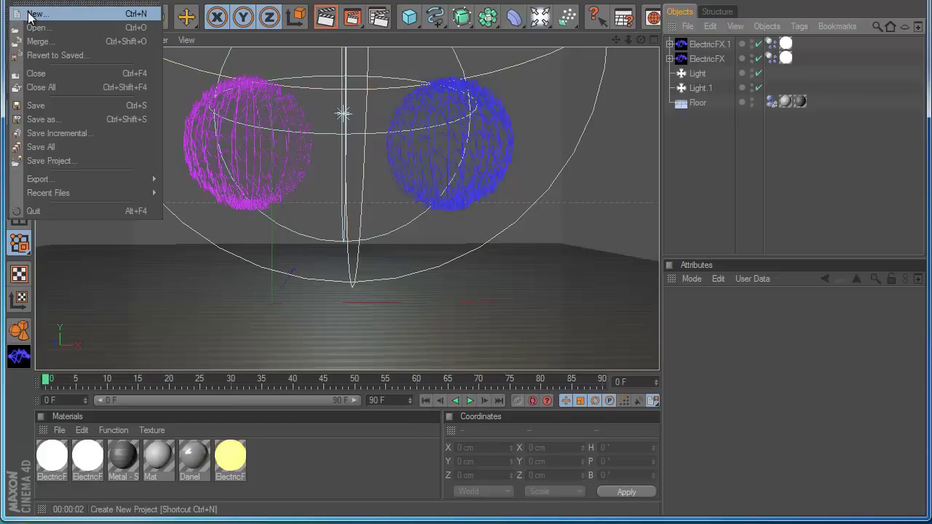
left_click(18, 356)
left_click_drag(448, 269, 466, 253, "alt")
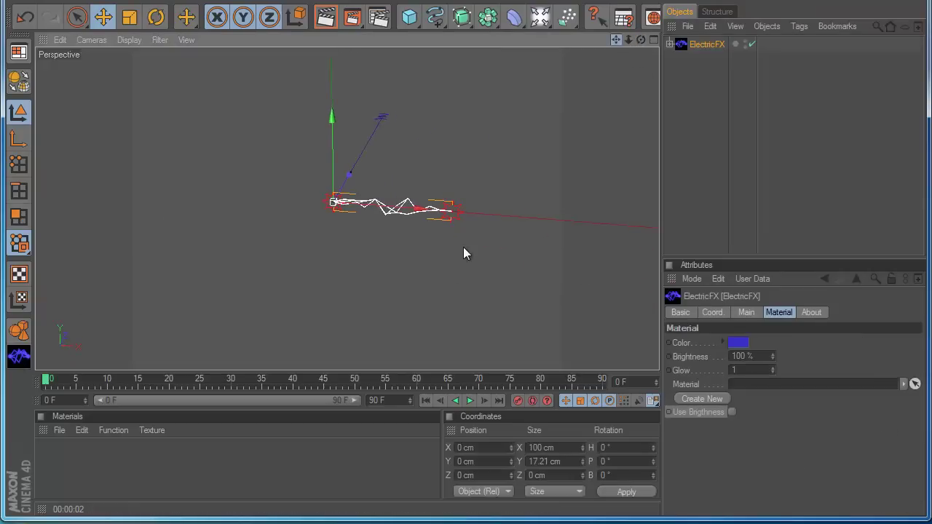
scroll(557, 160, "up", 3)
scroll(555, 163, "down", 1)
left_click(747, 313)
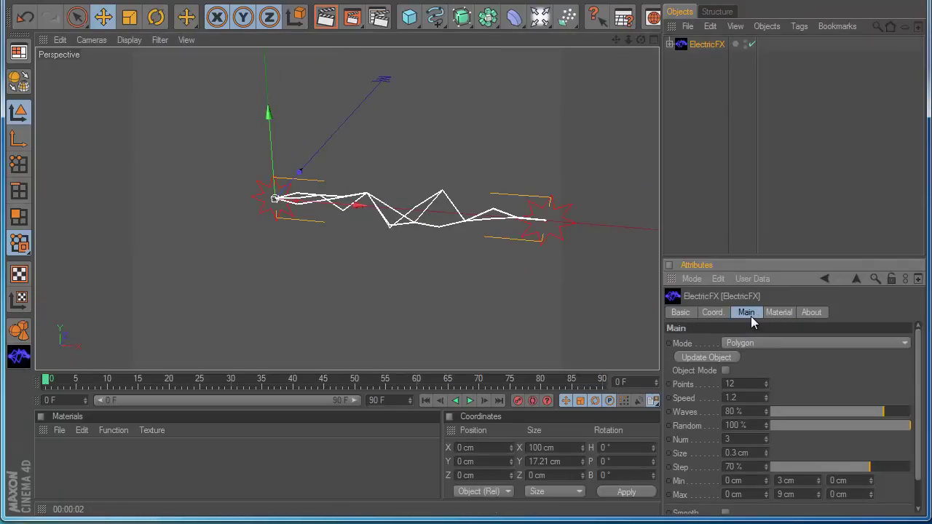
left_click(745, 347)
left_click(758, 362)
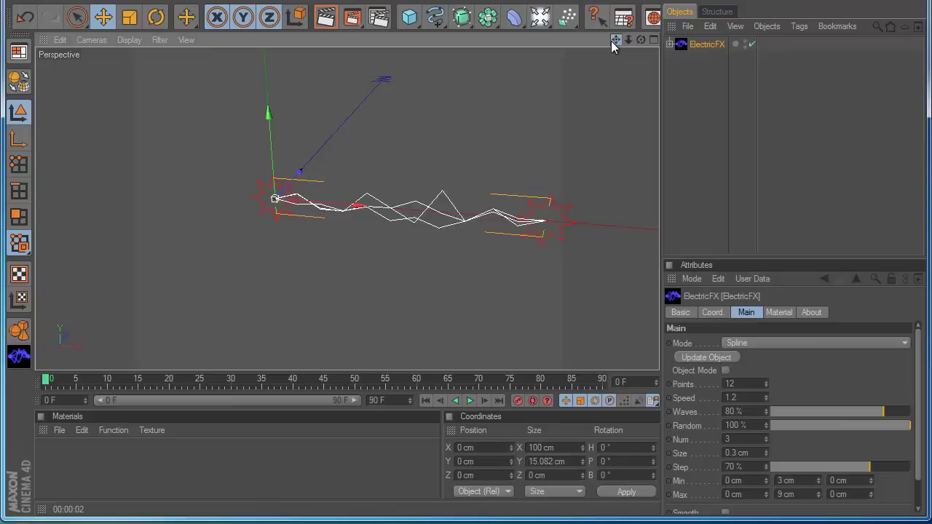
left_click_drag(612, 45, 328, 204)
Nest the lightning under a new Lathe NURBS and play the lathed disc animation
left_click(463, 16)
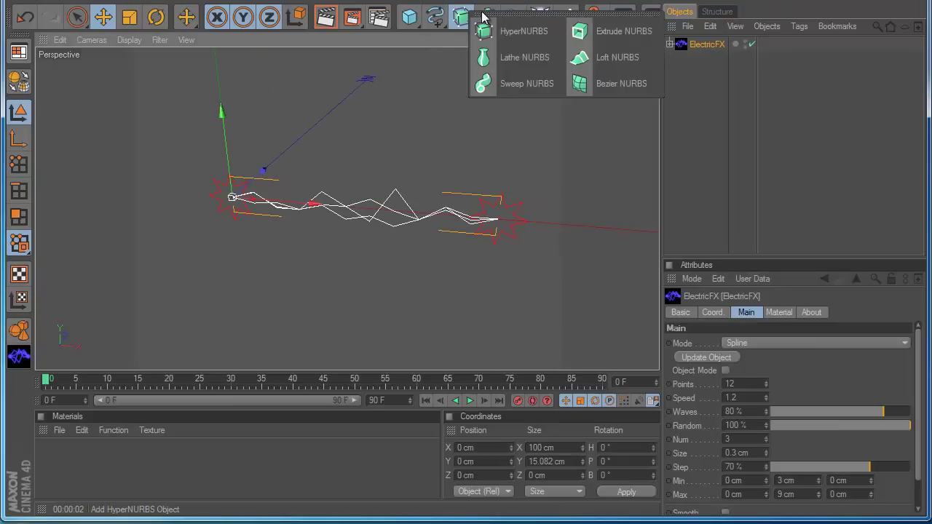
left_click(510, 57)
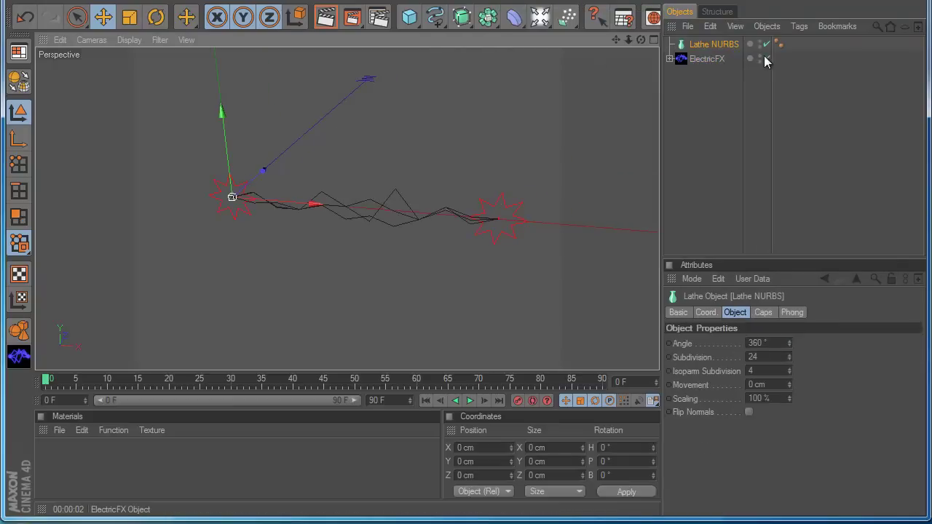
left_click_drag(708, 60, 708, 47)
left_click_drag(614, 41, 472, 402)
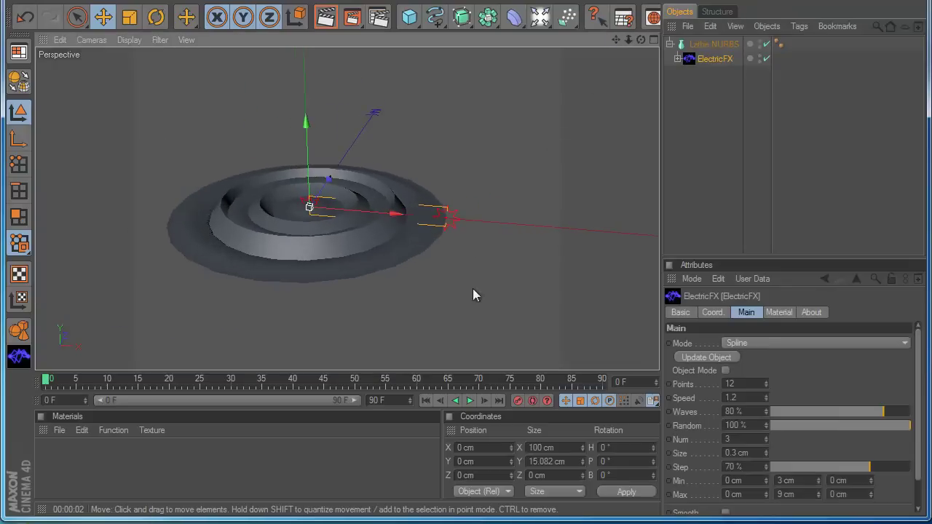
left_click(472, 402)
left_click(710, 45)
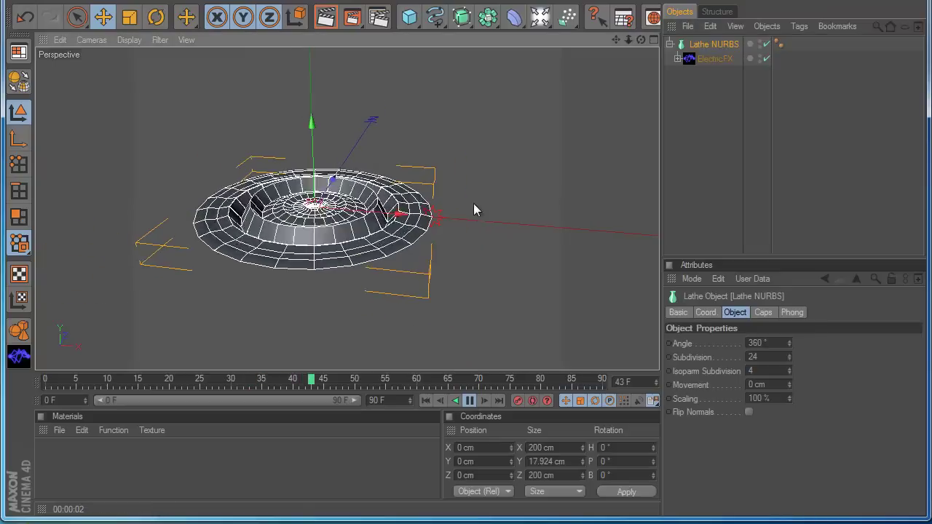
left_click(436, 216)
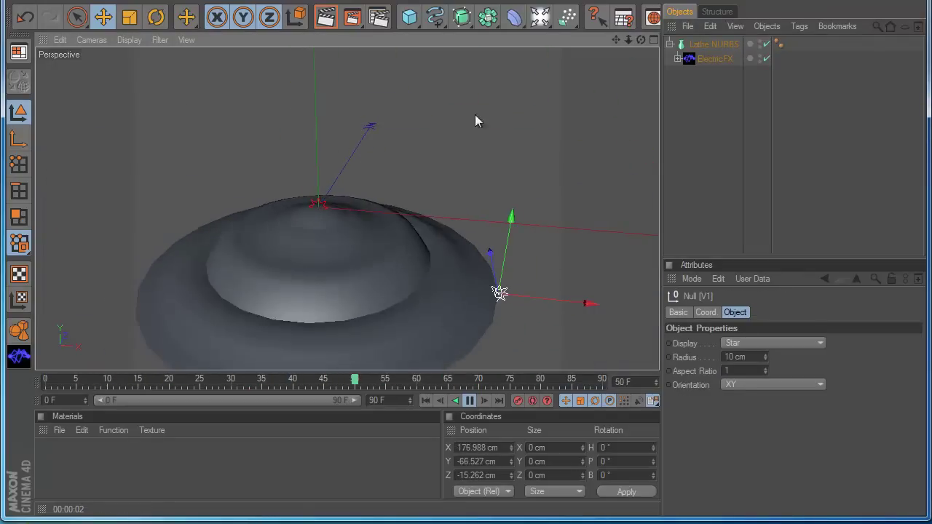
Set the bolt to 0% randomness, 31% waves and speed 1.8, then stop playback
left_click(710, 45)
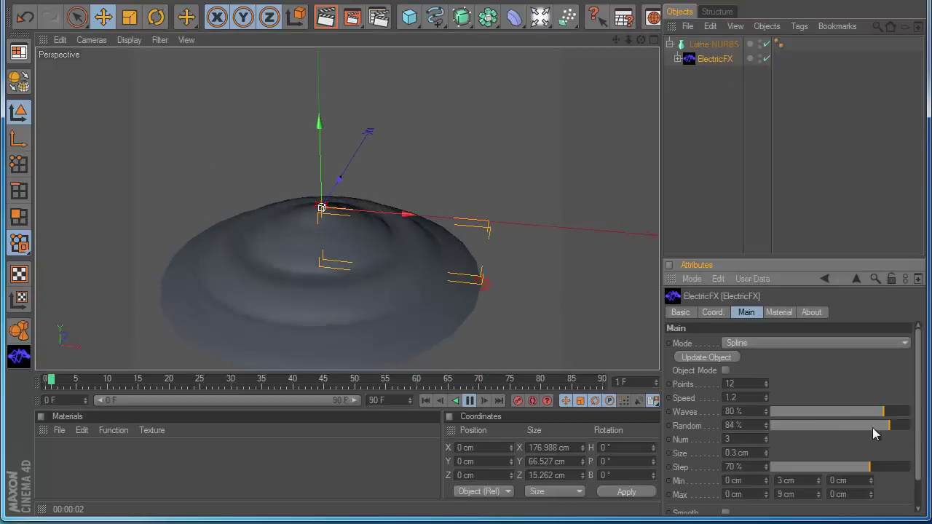
left_click_drag(873, 428, 771, 426)
left_click_drag(845, 412, 814, 412)
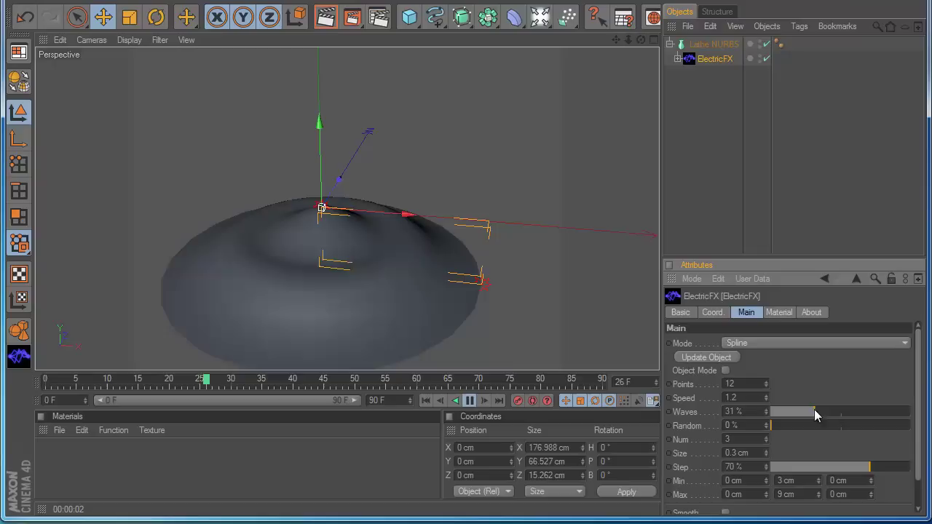
left_click(767, 395)
left_click(767, 394)
left_click(767, 395)
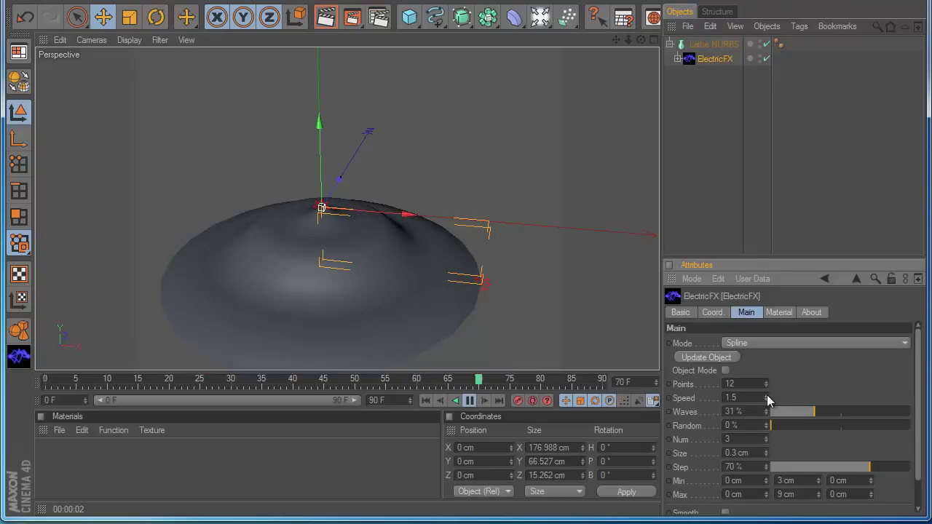
left_click_drag(818, 480, 822, 499)
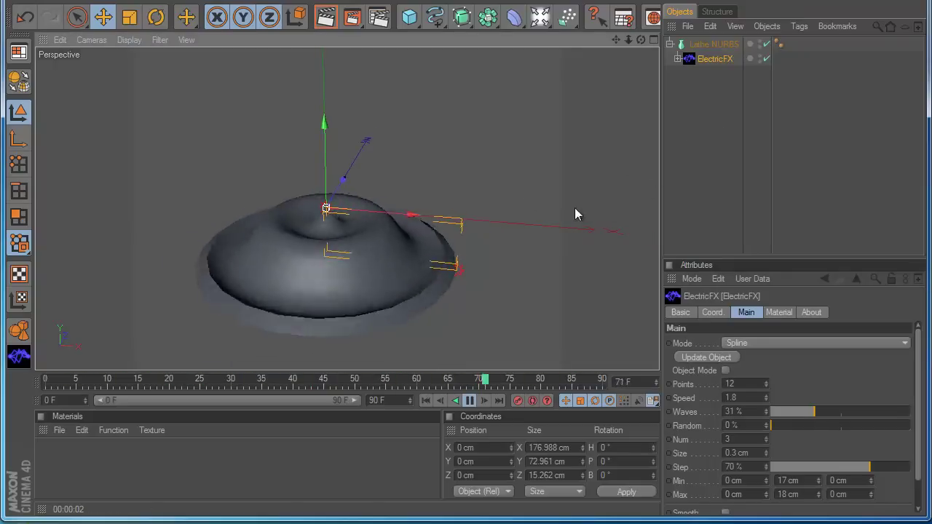
left_click(470, 400)
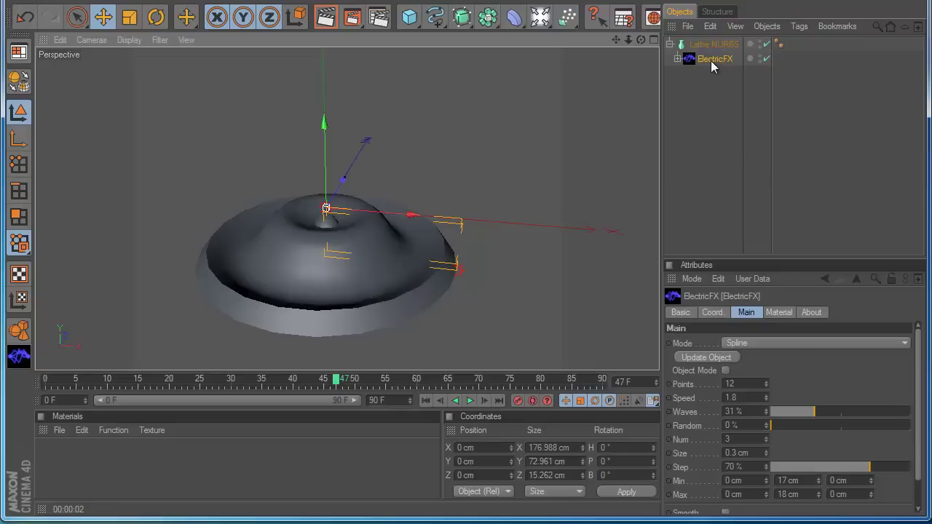
Start a new scene and add an ElectricFX lightning object from Plugins
left_click(10, 3)
left_click(474, 3)
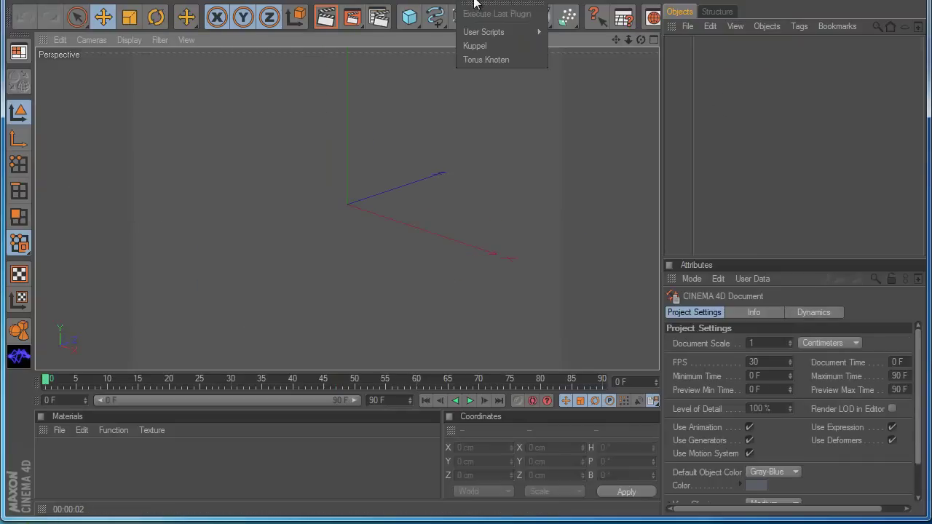
left_click(53, 278)
left_click(19, 356)
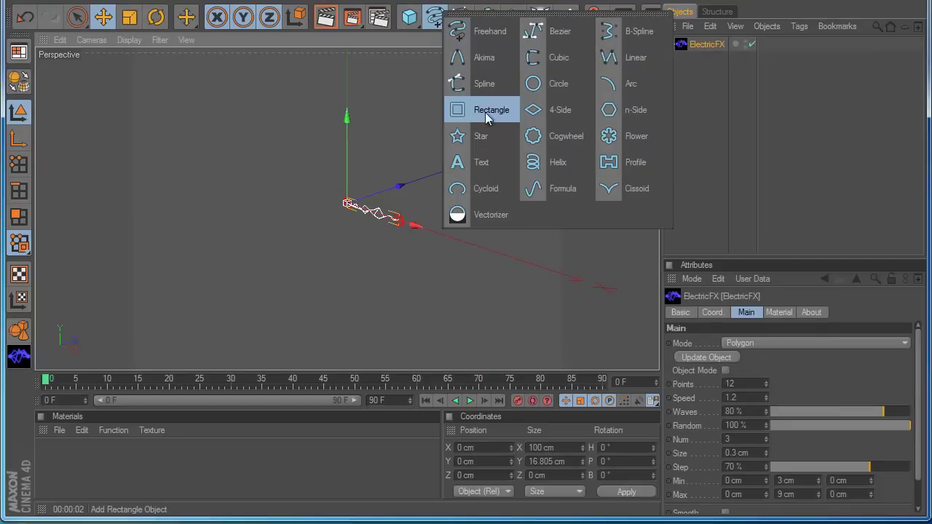
Nest a Star spline under the lightning, update the object, and play the animation
left_click_drag(436, 16, 480, 137)
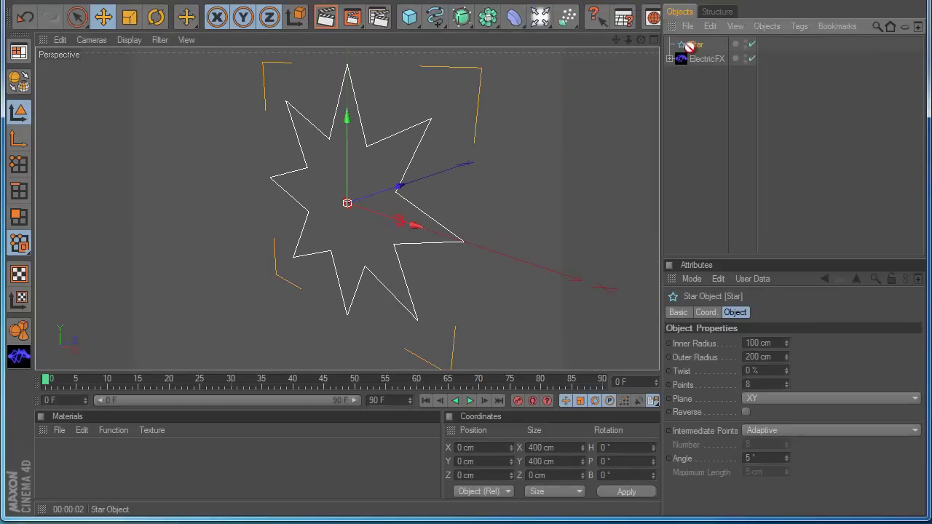
left_click(705, 58)
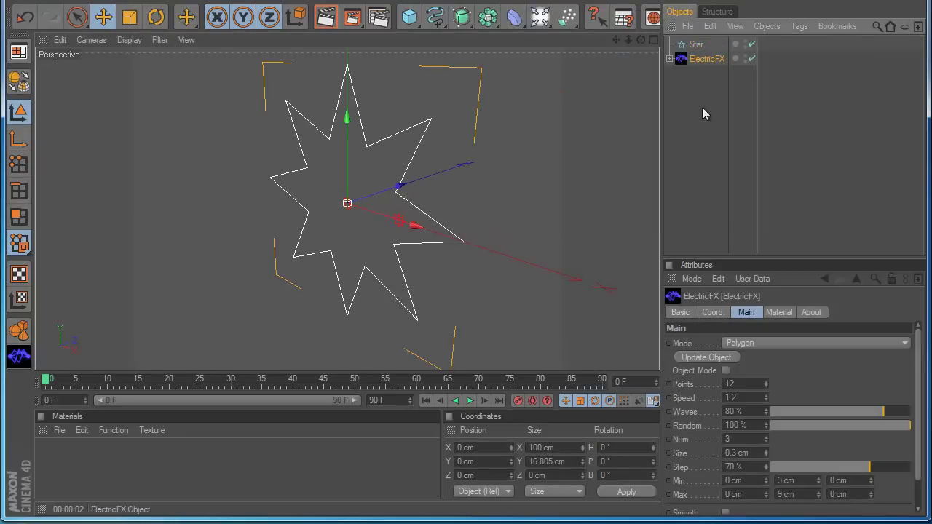
left_click_drag(697, 45, 705, 57)
left_click(704, 45)
left_click(706, 358)
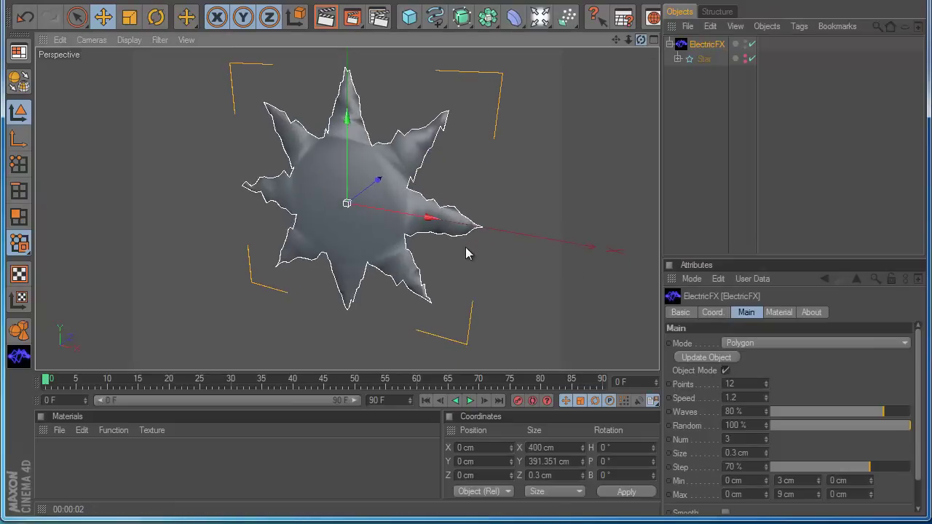
left_click(470, 401)
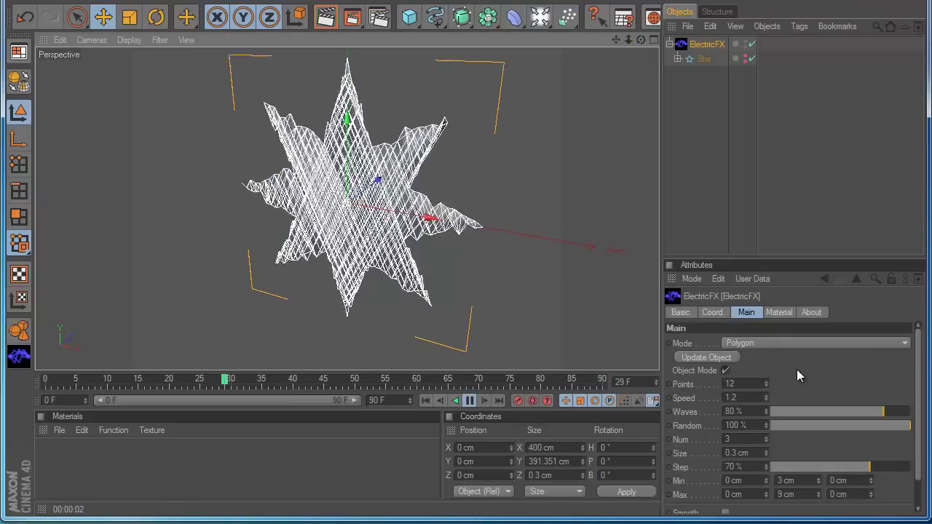
Switch the star lightning to High mode and render it at frame 37
left_click(326, 17)
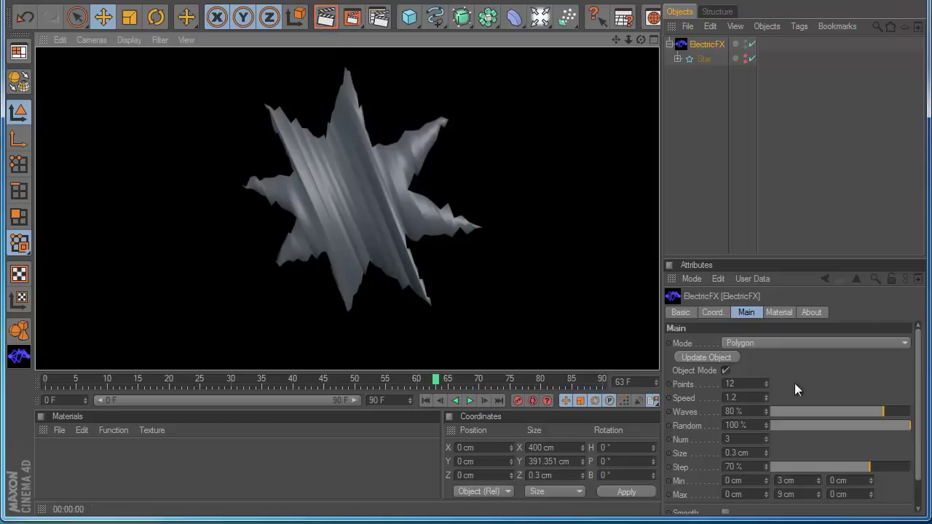
left_click(757, 343)
left_click(754, 370)
left_click(326, 17)
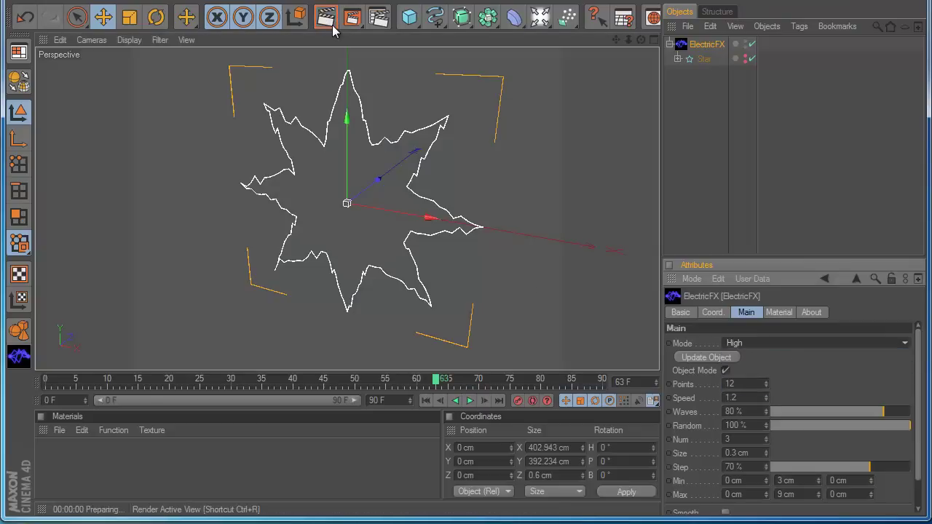
scroll(336, 198, "up", 2)
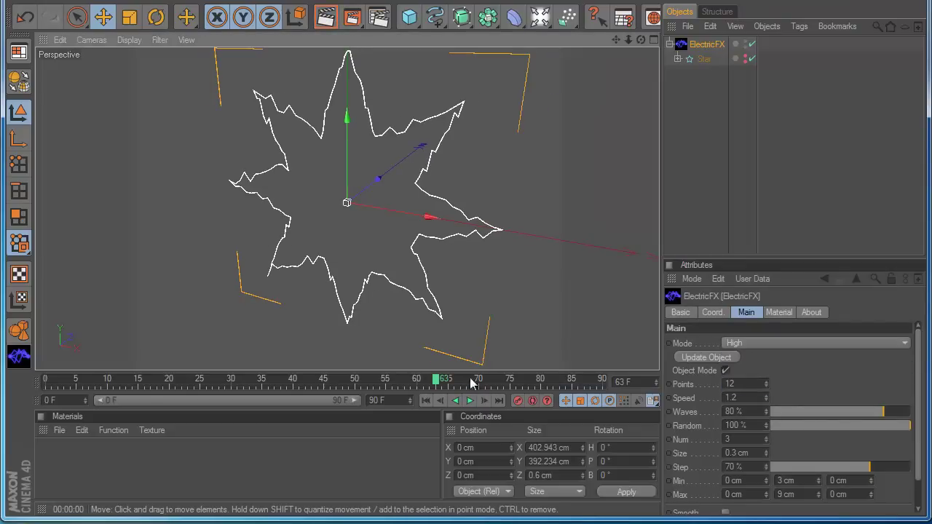
left_click(426, 400)
left_click(469, 400)
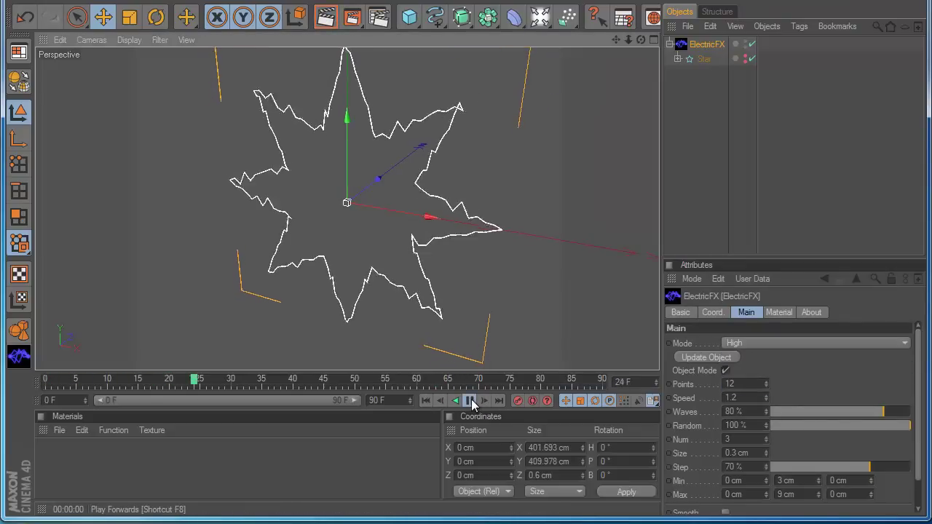
left_click(470, 400)
left_click(324, 20)
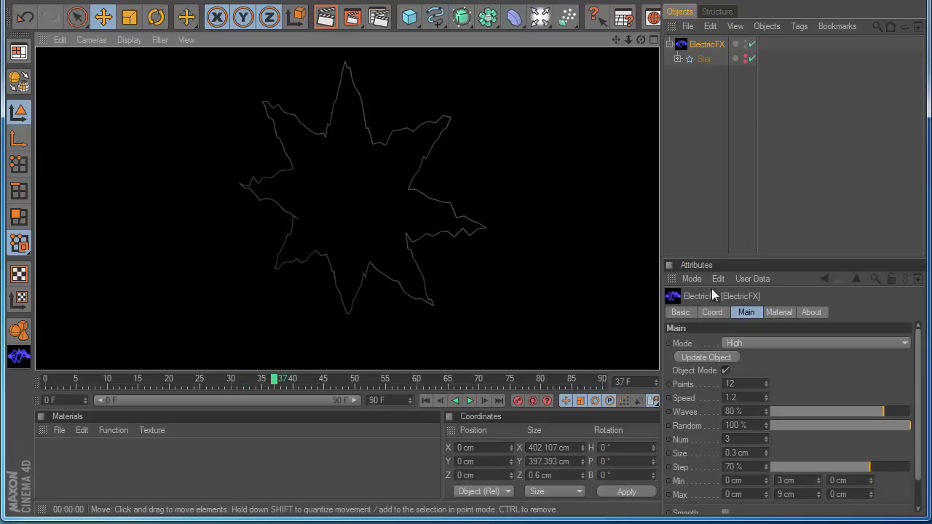
Give the star a new ElectricFX material, re-render it blue, and replay the animation
left_click(778, 313)
left_click(710, 392)
left_click(326, 19)
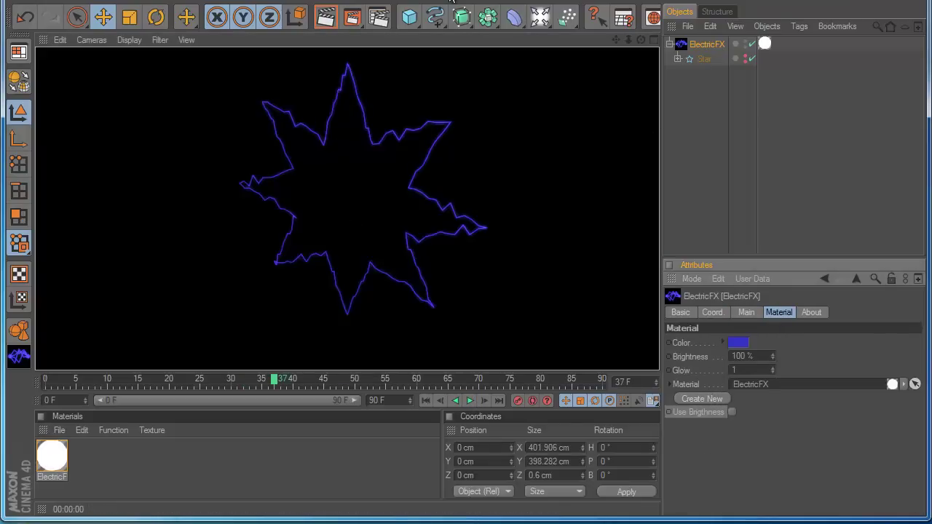
left_click(430, 0)
left_click(423, 81)
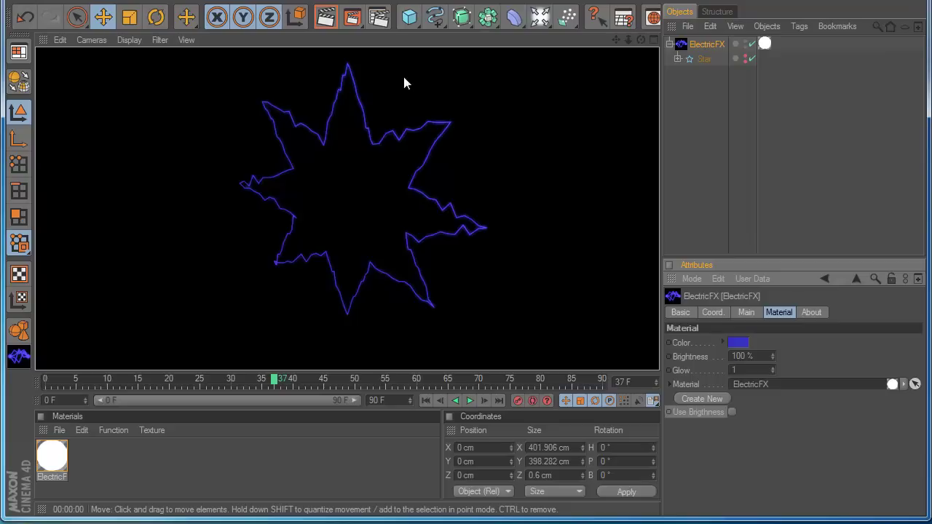
left_click(452, 88)
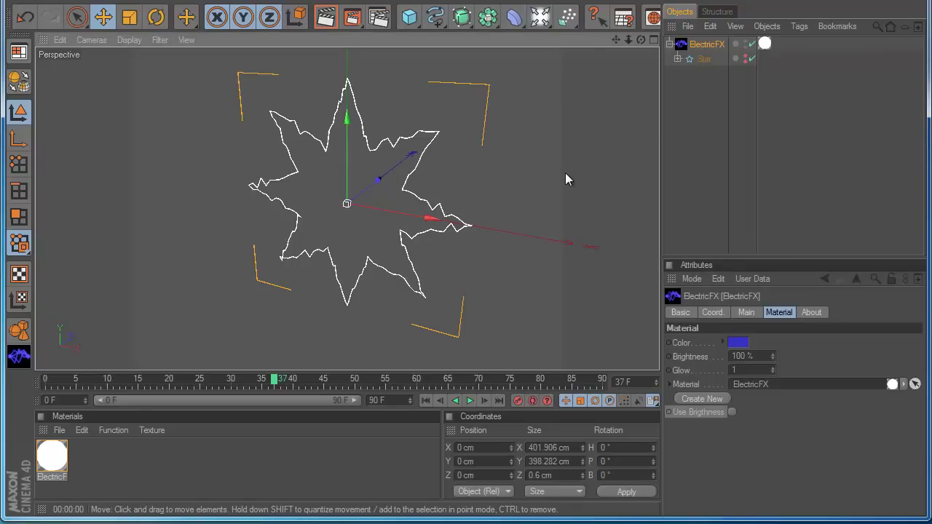
left_click(470, 400)
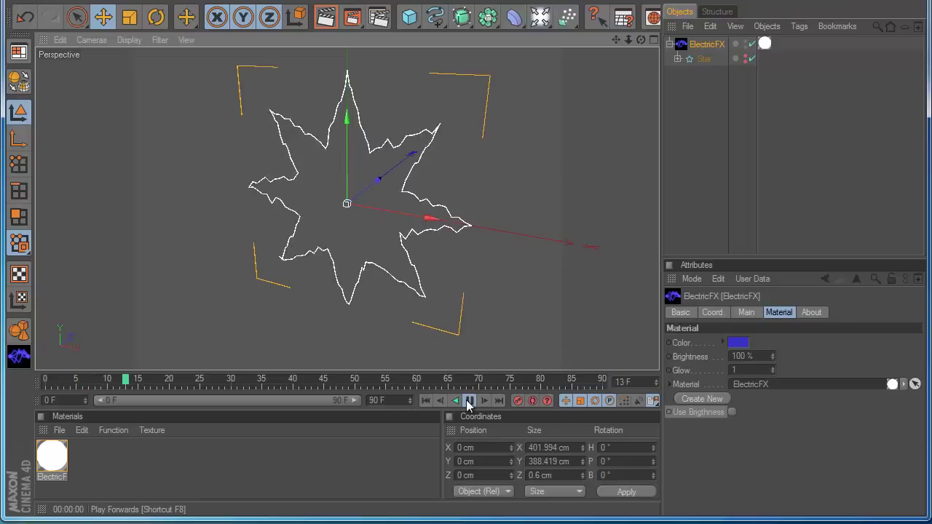